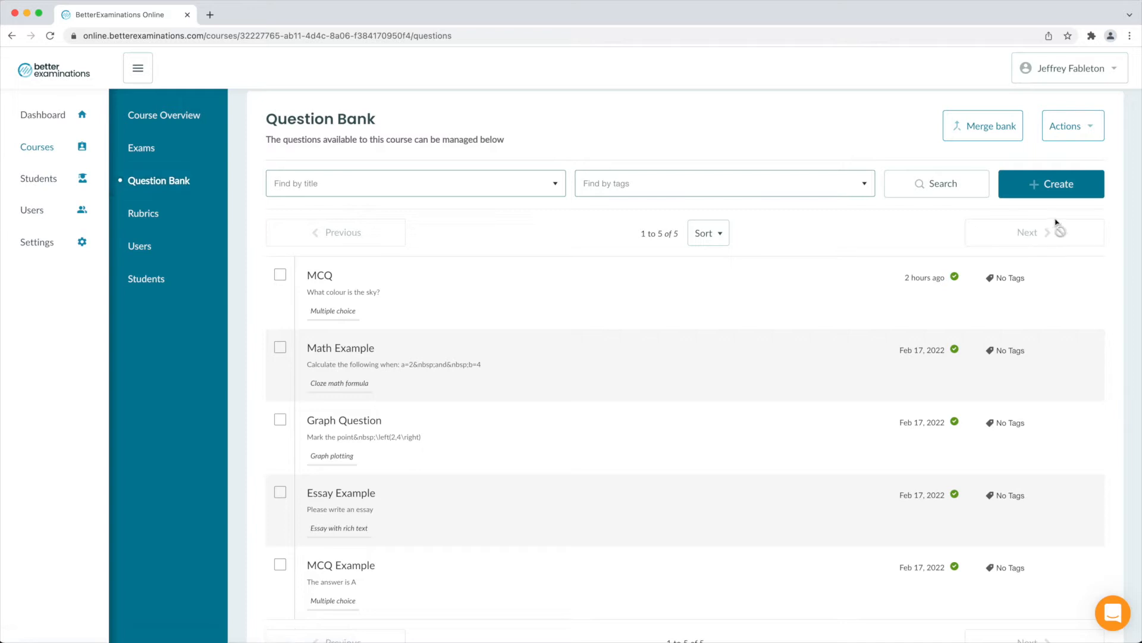
# Step: Open Example Exam 1 from the course's exams and look at its option for creating a new question
pyautogui.click(155, 150)
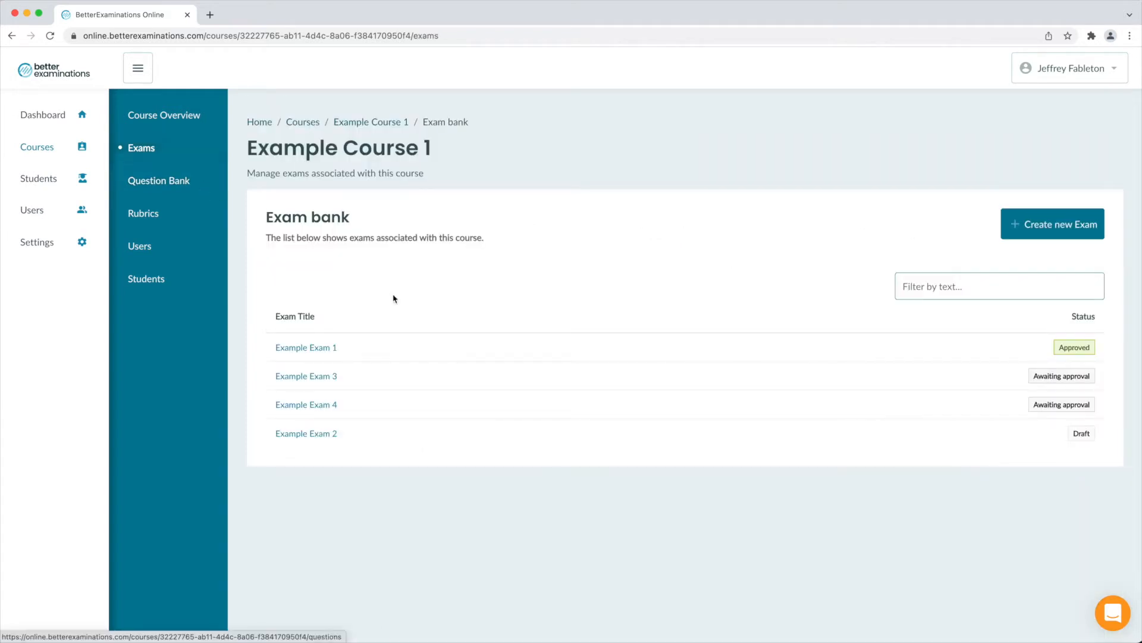
pyautogui.click(334, 353)
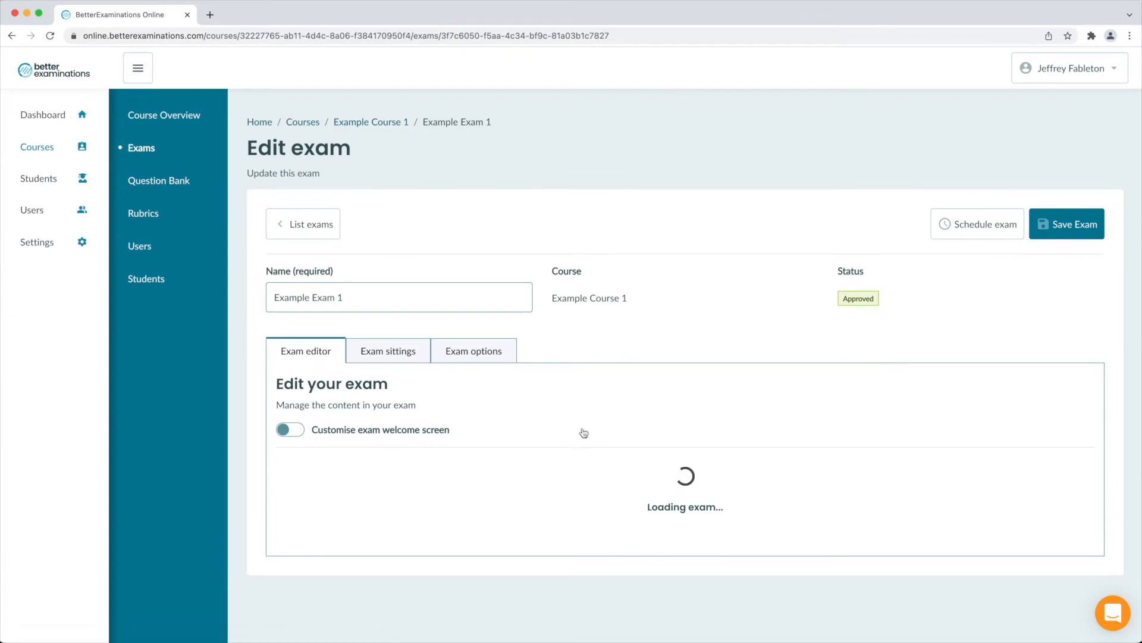
pyautogui.scroll(-1, 583, 433)
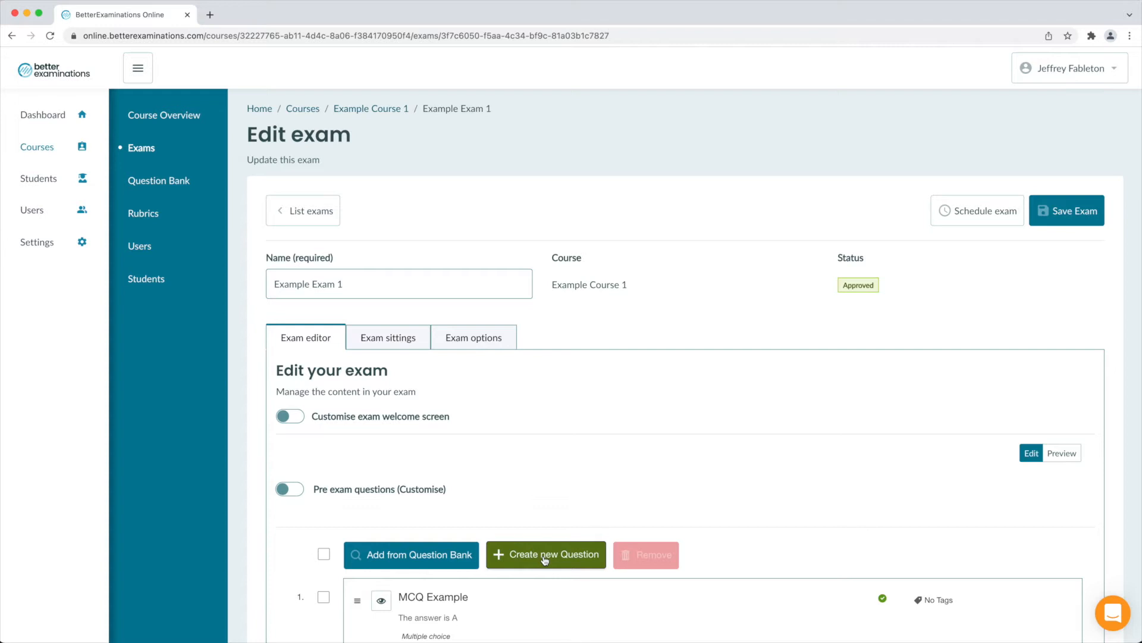
# Step: Create a new question in the course's question bank and title it "Math Cloze"
pyautogui.click(174, 181)
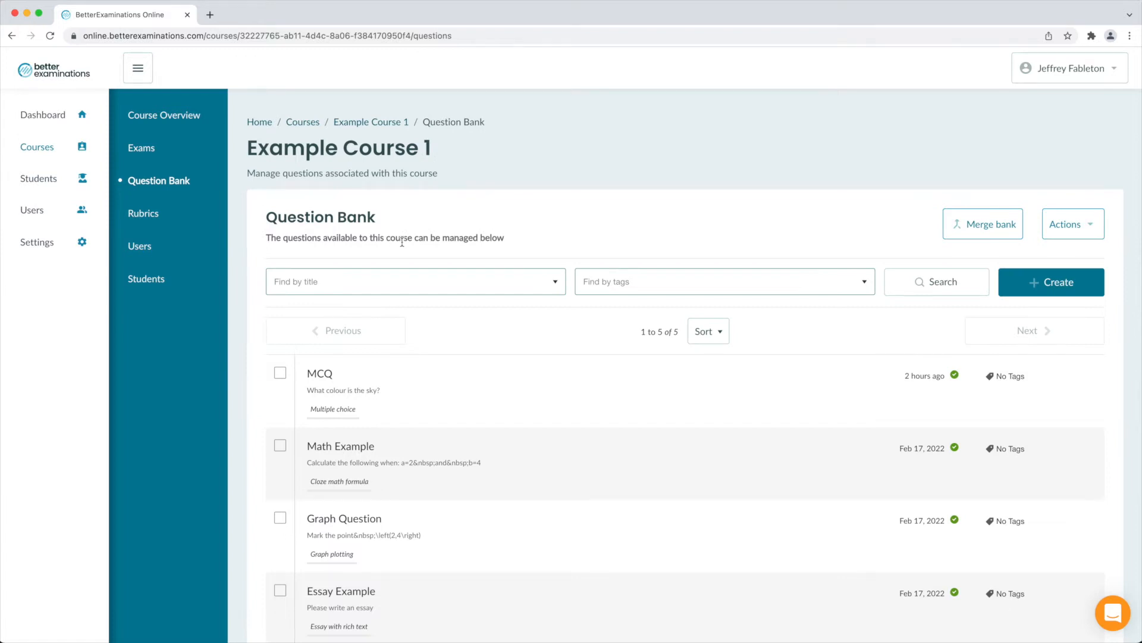
pyautogui.click(1062, 286)
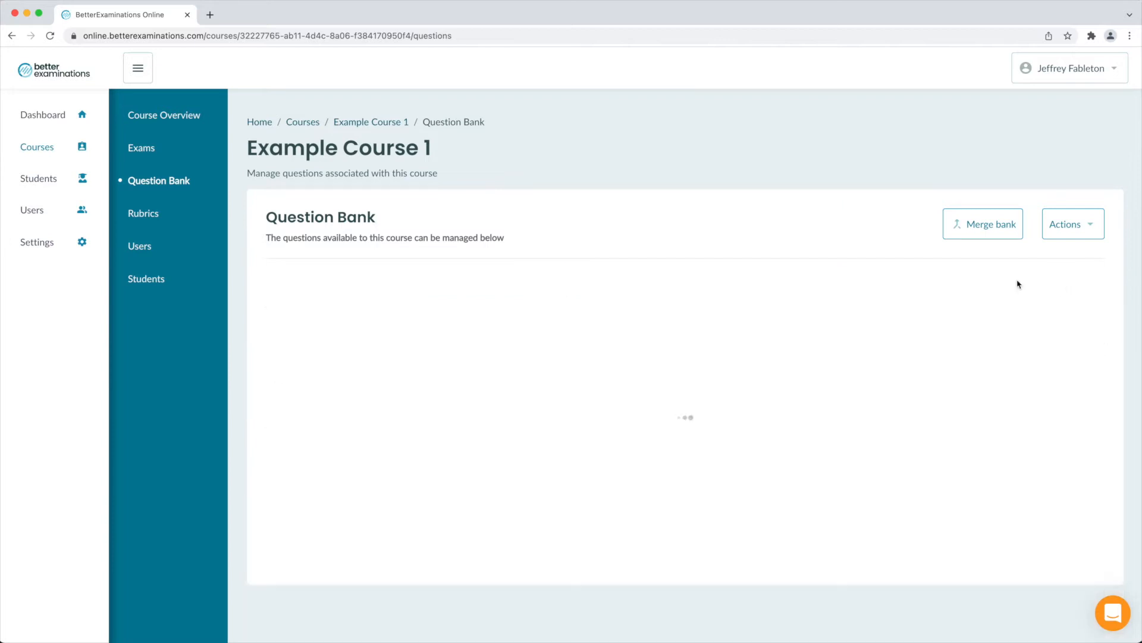
pyautogui.click(337, 343)
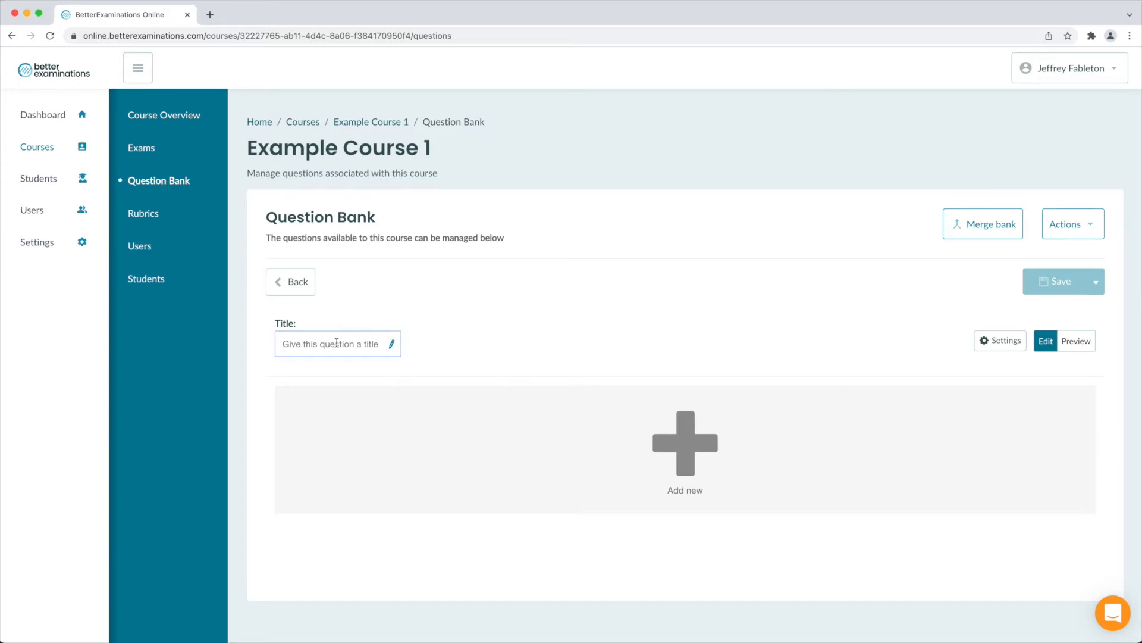
pyautogui.write('Math Cloze')
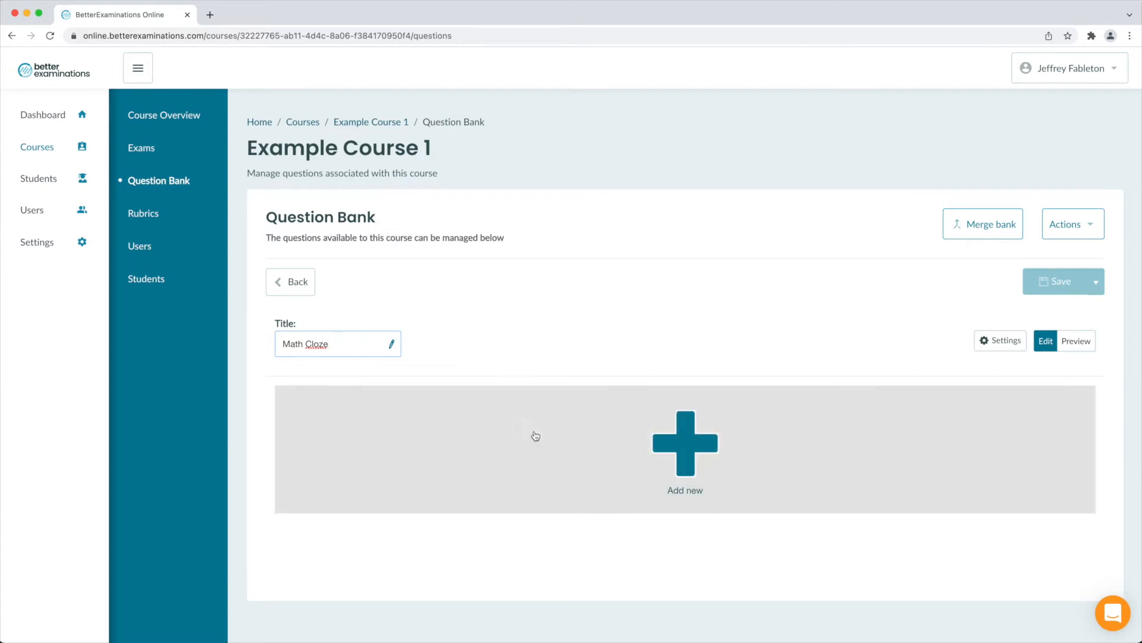
# Step: Add a Cloze math item from the Math question types to the new question
pyautogui.click(557, 439)
pyautogui.scroll(-2, 387, 456)
pyautogui.scroll(-3, 387, 456)
pyautogui.click(317, 515)
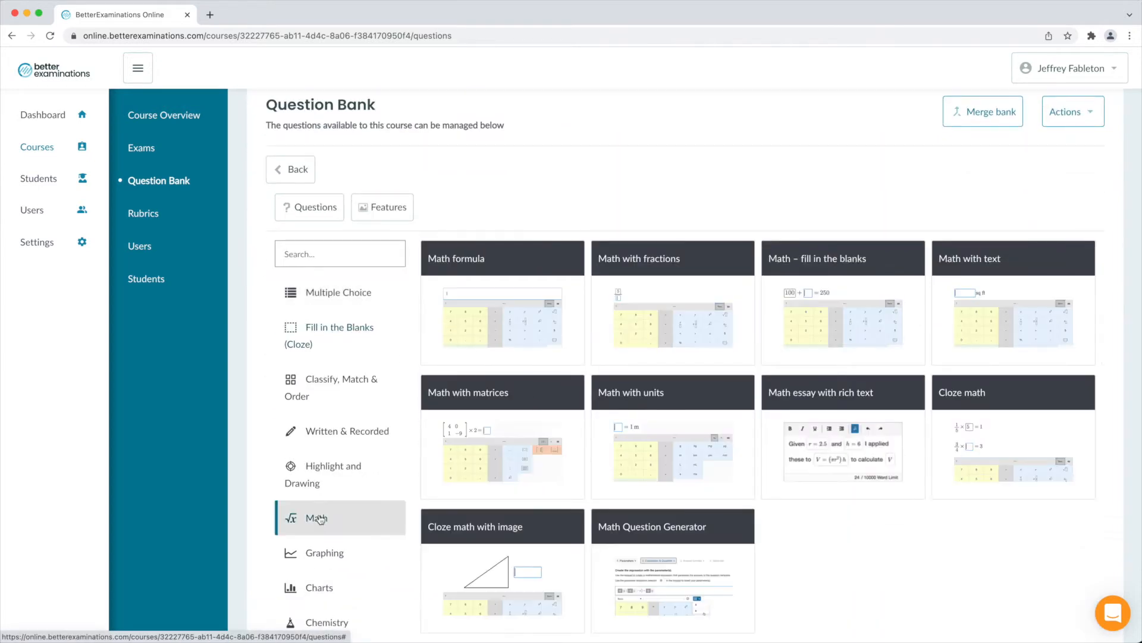
pyautogui.click(1013, 449)
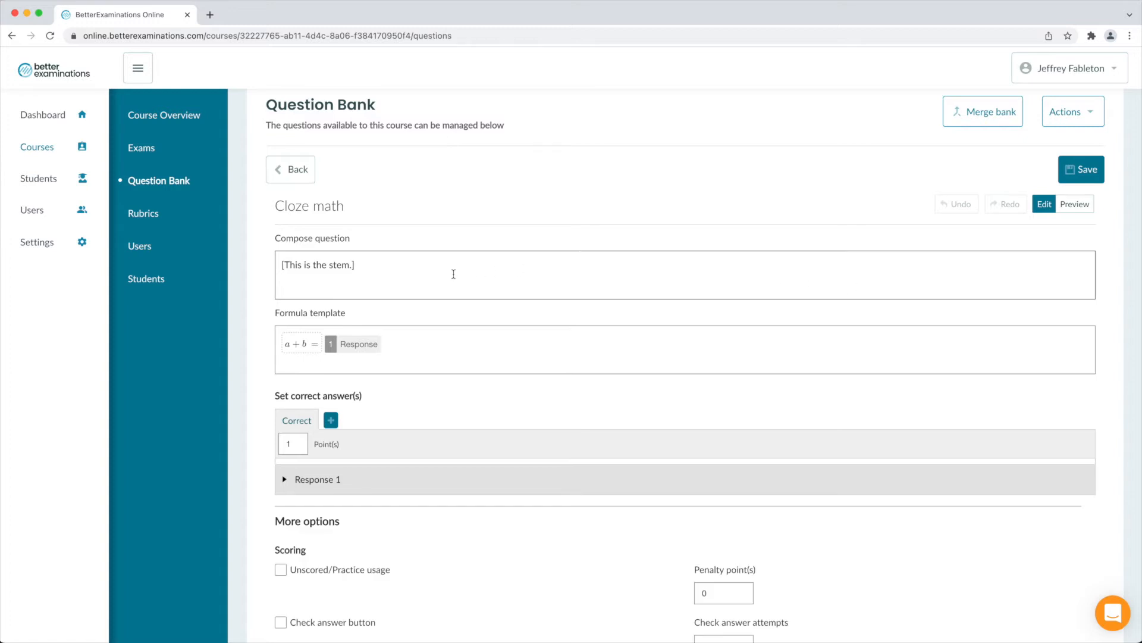
# Step: Replace the placeholder stem with "Solve the equation when a=2 and b = 4"
pyautogui.click(429, 263)
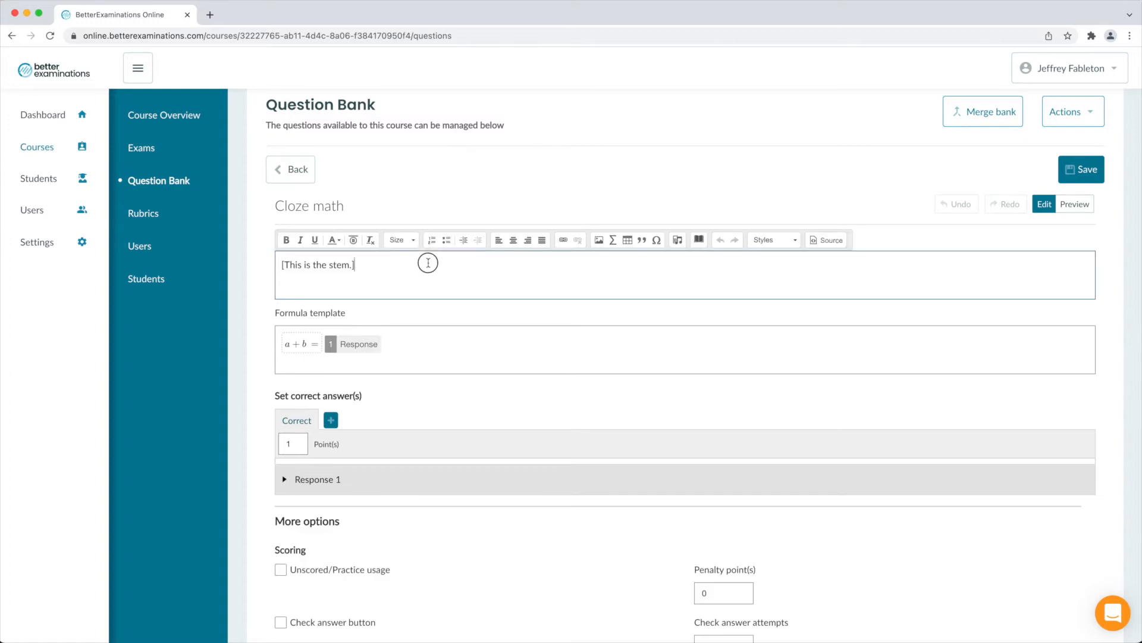
pyautogui.tripleClick(331, 256)
pyautogui.write('Sol')
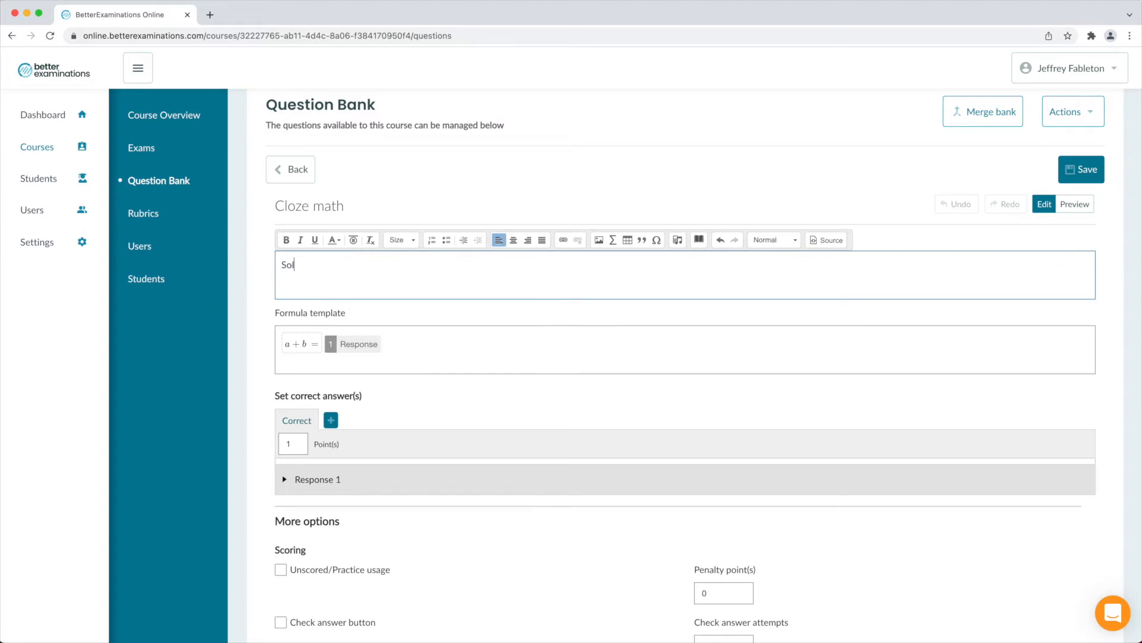
pyautogui.write('ve the equation when a=2 and b = 4')
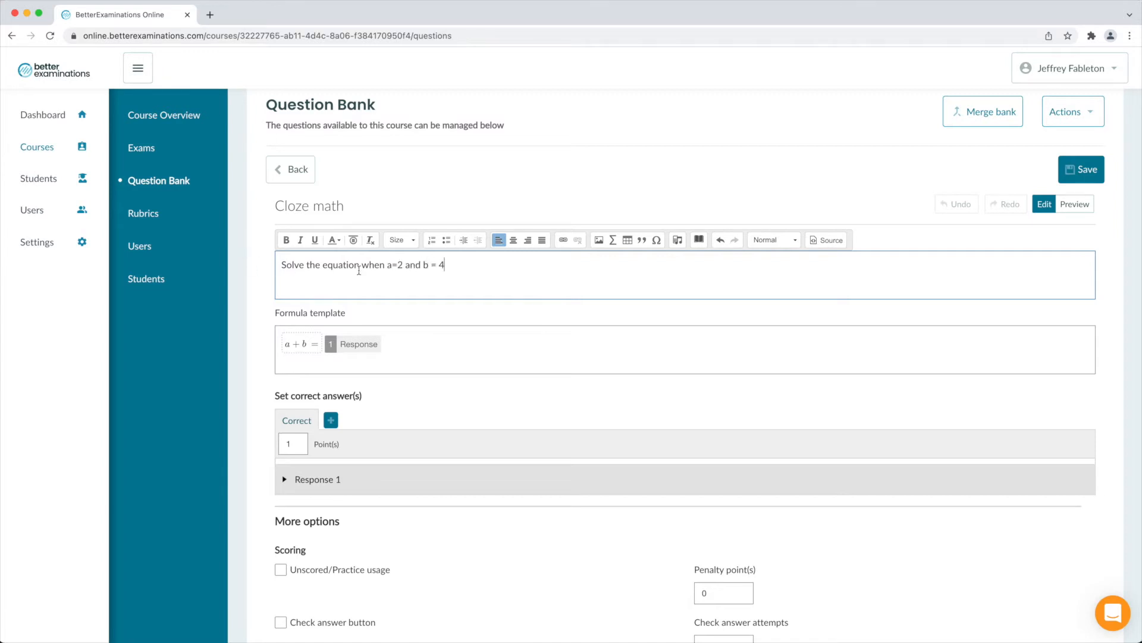
# Step: Replace the plain-text a=2 in the question stem with the inline math formula a=2
pyautogui.click(401, 263)
pyautogui.moveTo(402, 263); pyautogui.dragTo(385, 266)
pyautogui.press('BackSpace')
pyautogui.click(613, 241)
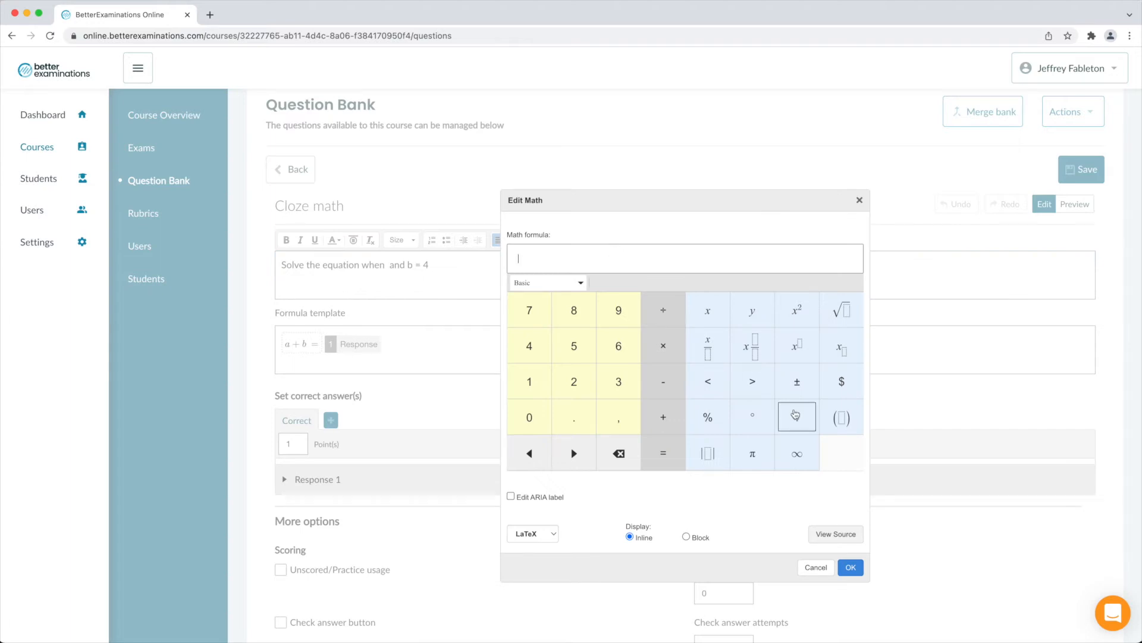
pyautogui.click(830, 535)
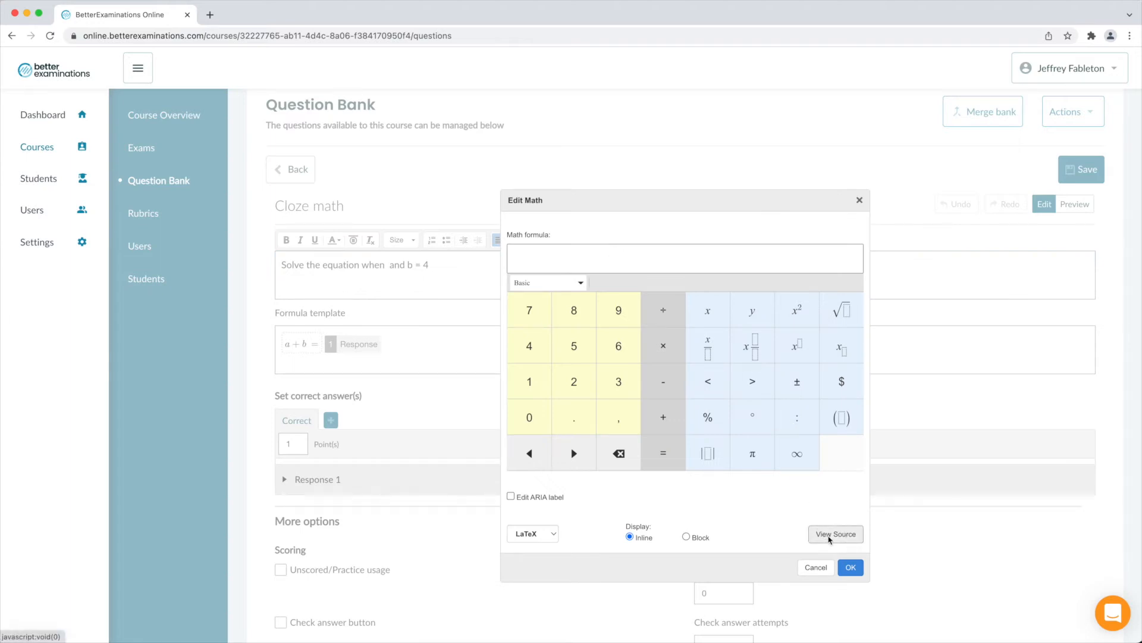
pyautogui.click(532, 293)
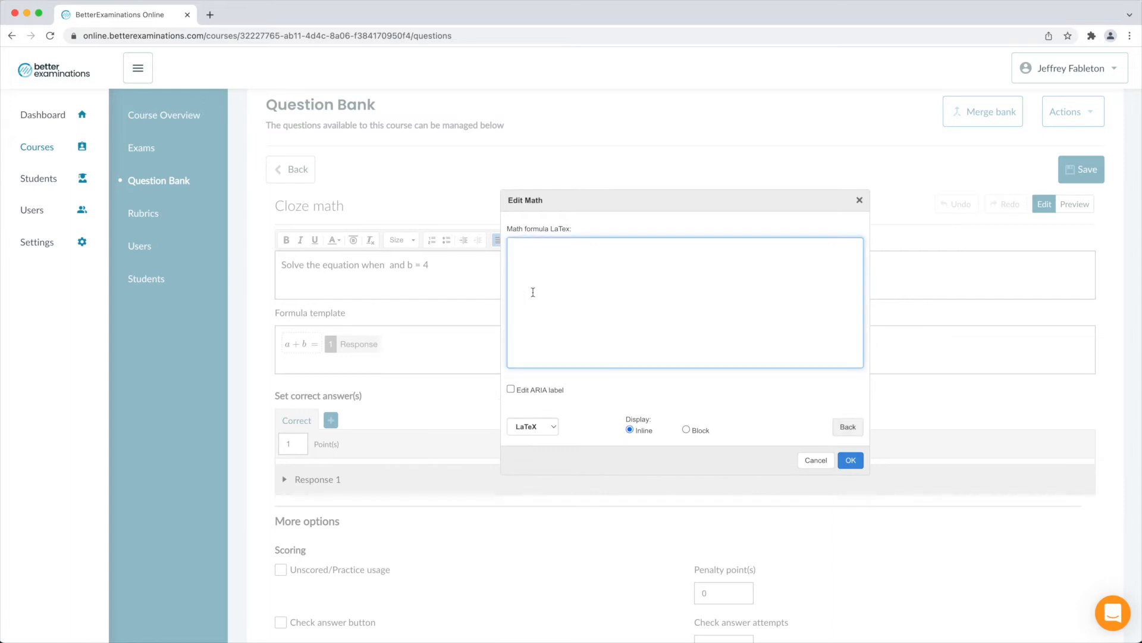
pyautogui.click(849, 428)
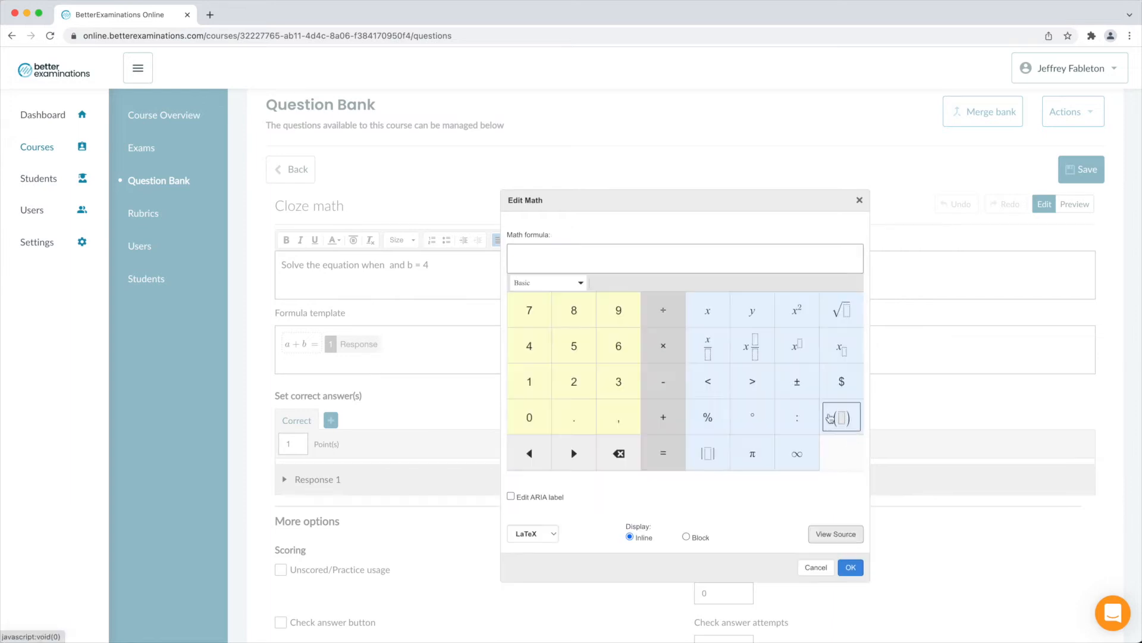
pyautogui.write('a')
pyautogui.click(663, 453)
pyautogui.click(574, 381)
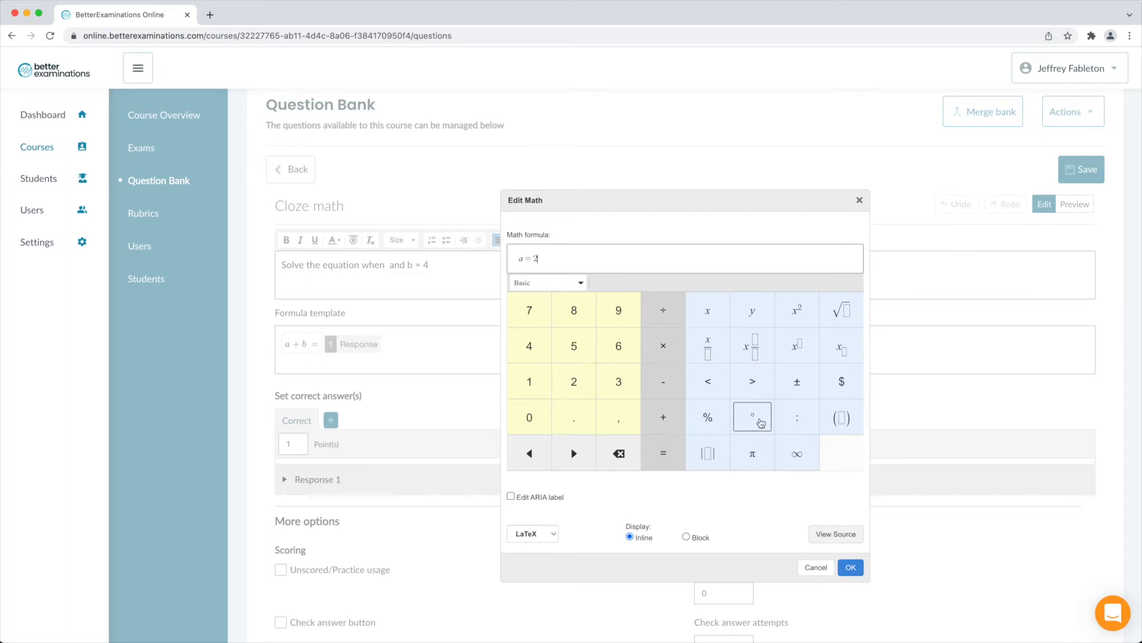
pyautogui.click(854, 568)
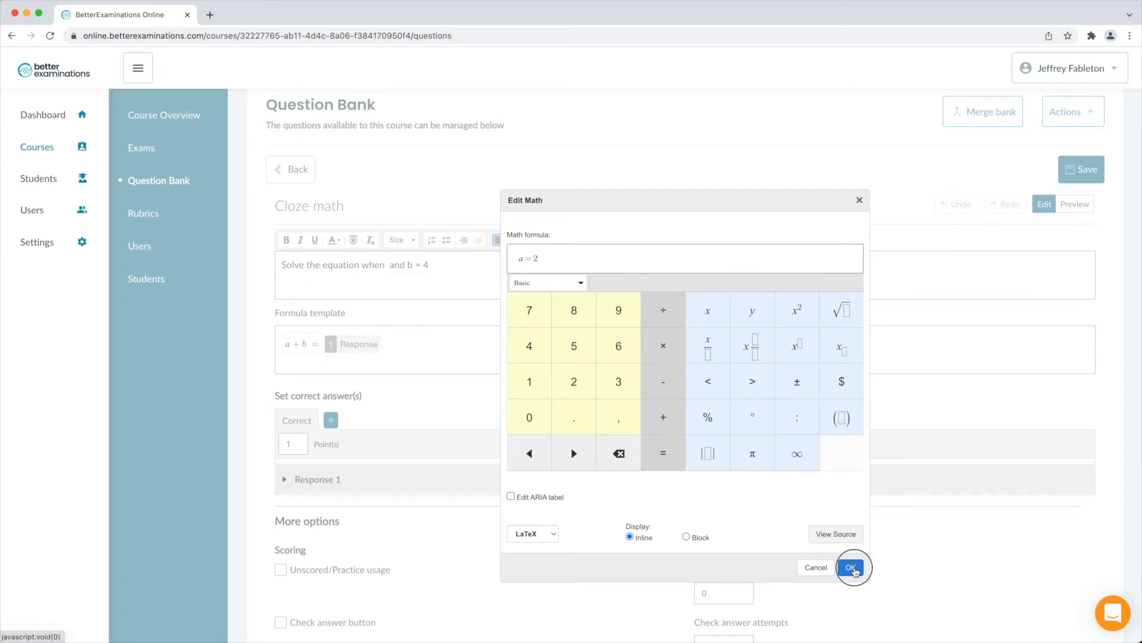
# Step: Replace the plain-text b = 4 in the question stem with the inline math formula b=4
pyautogui.moveTo(459, 268); pyautogui.dragTo(438, 269)
pyautogui.press('BackSpace')
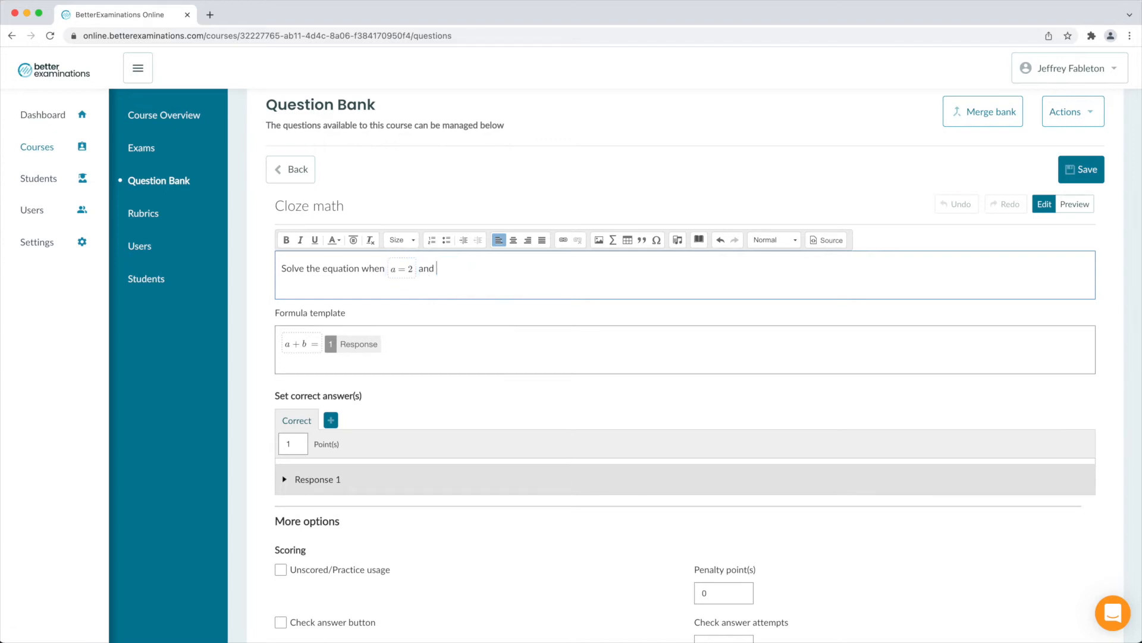
pyautogui.click(613, 241)
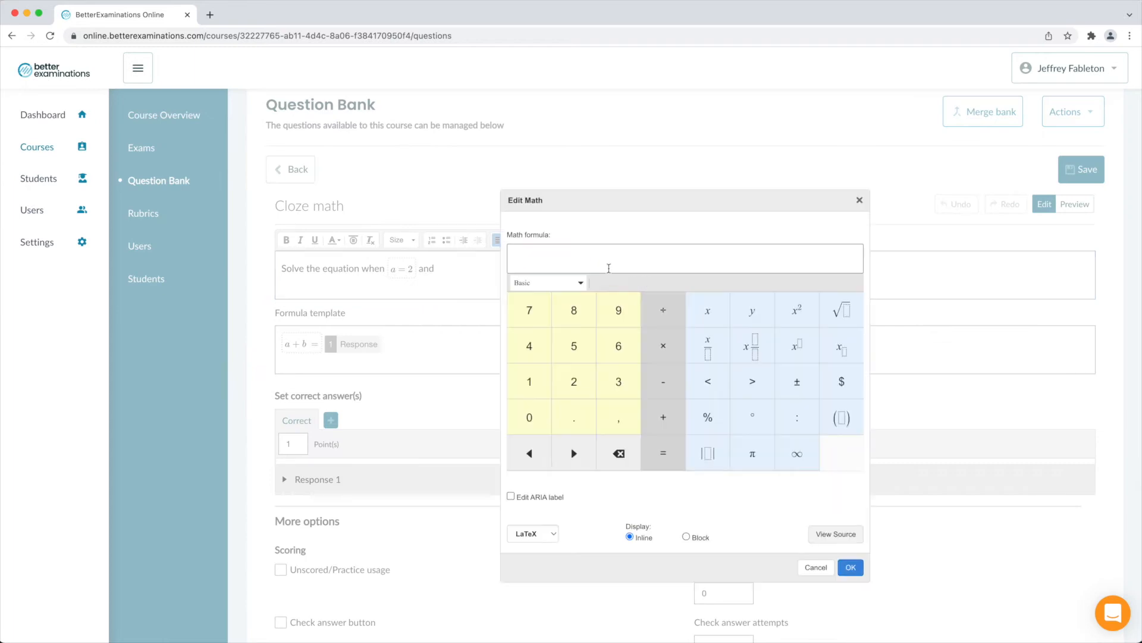
pyautogui.write('b=4')
pyautogui.click(851, 567)
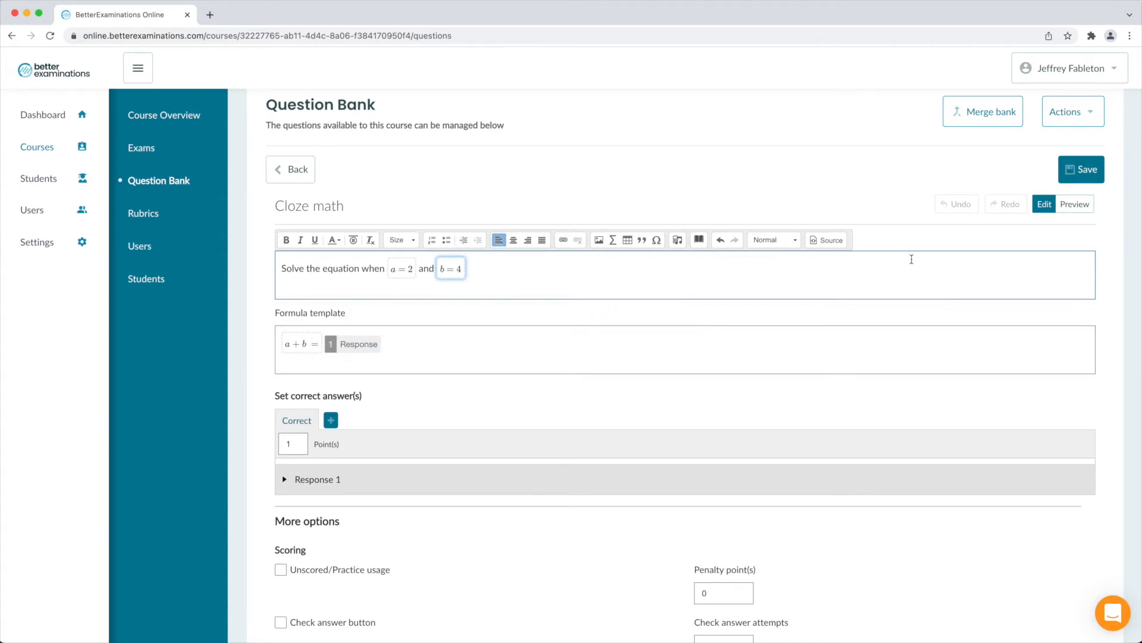
# Step: Preview the question, read its stem, try the answer 6 in the response box, and return to editing
pyautogui.click(1074, 205)
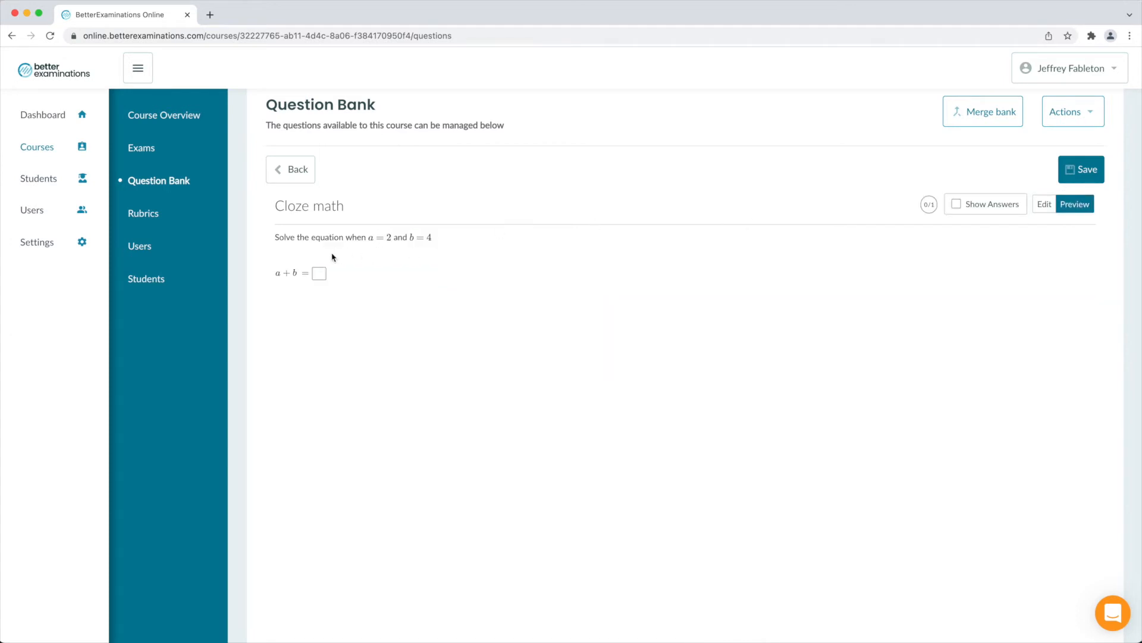
pyautogui.click(276, 240)
pyautogui.moveTo(276, 239); pyautogui.dragTo(434, 243)
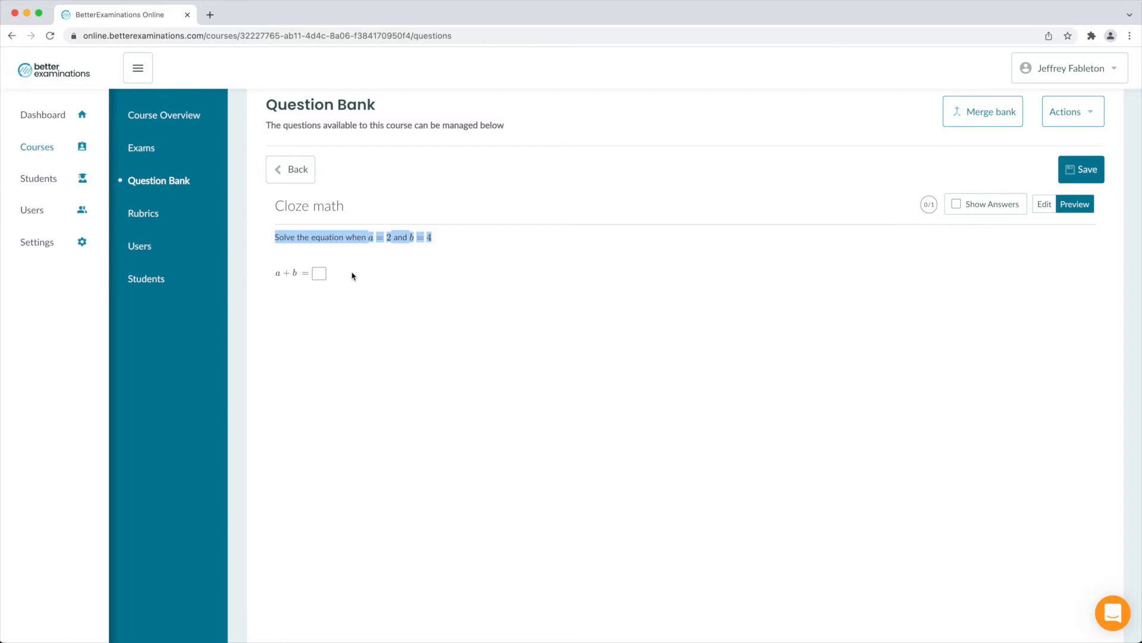
pyautogui.click(319, 273)
pyautogui.click(423, 369)
pyautogui.click(421, 246)
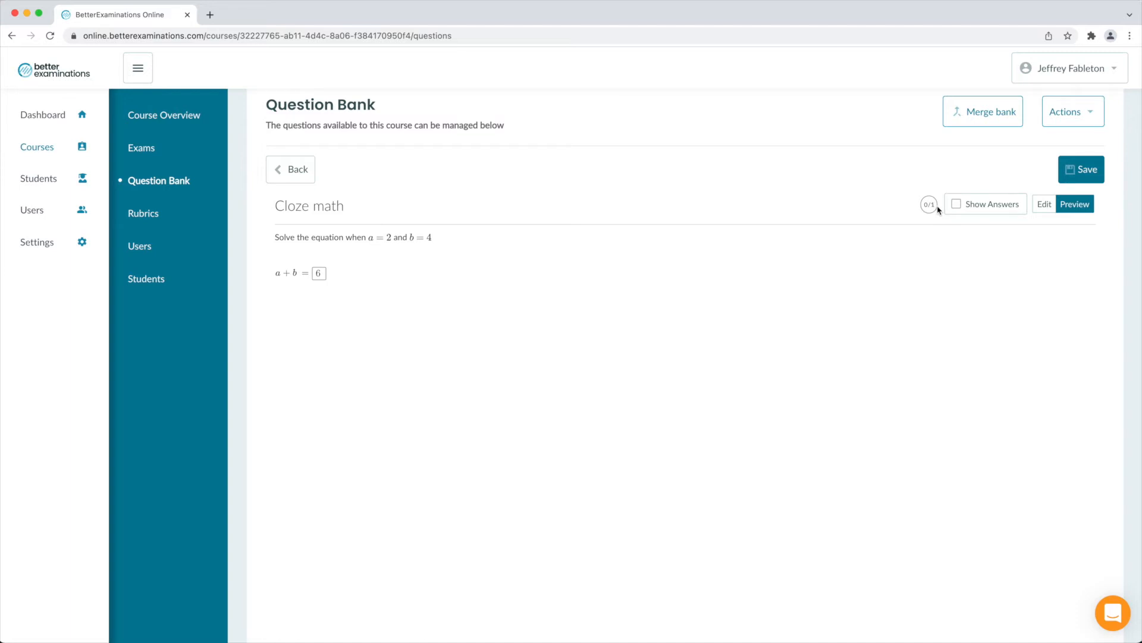
pyautogui.click(1045, 205)
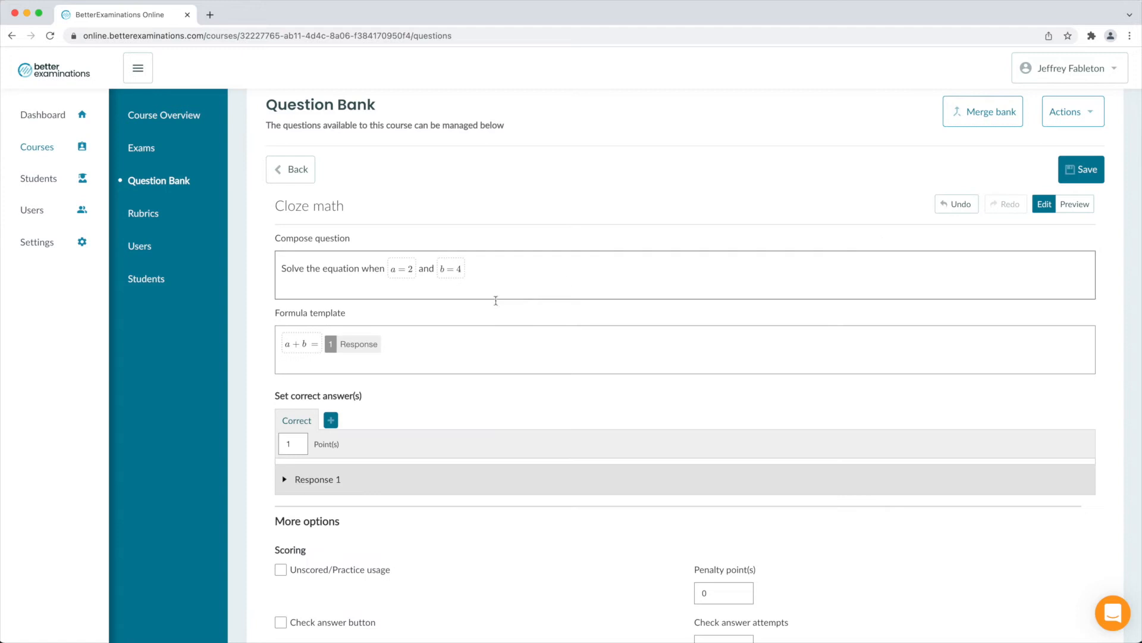
# Step: Examine the a + b = formula of the formula template in the math editor and close it
pyautogui.scroll(-3, 441, 393)
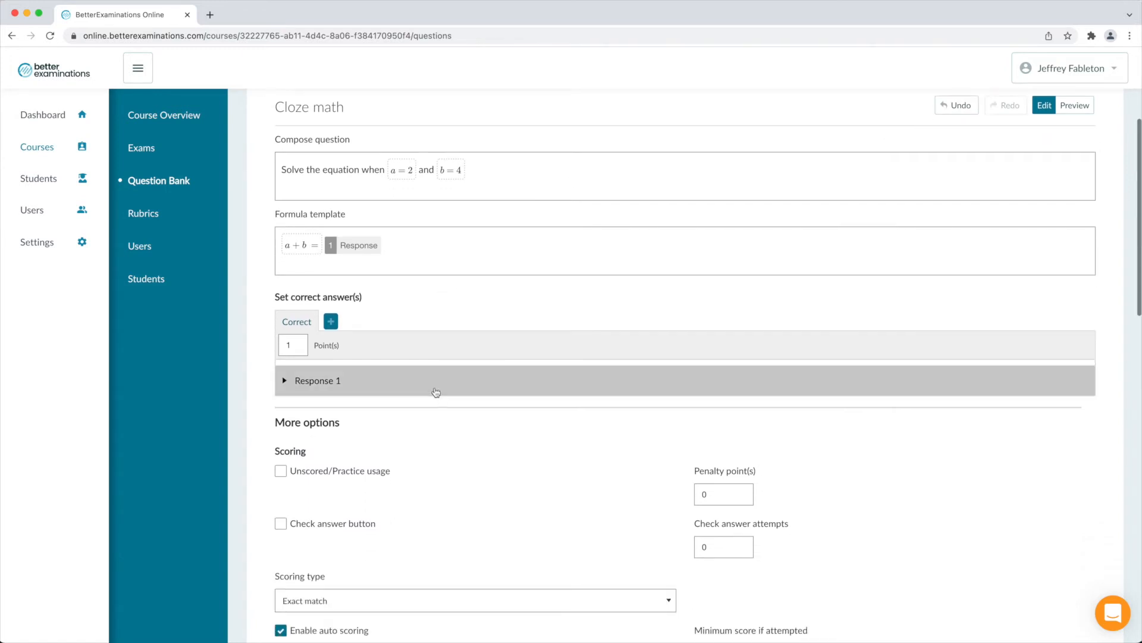
pyautogui.click(300, 250)
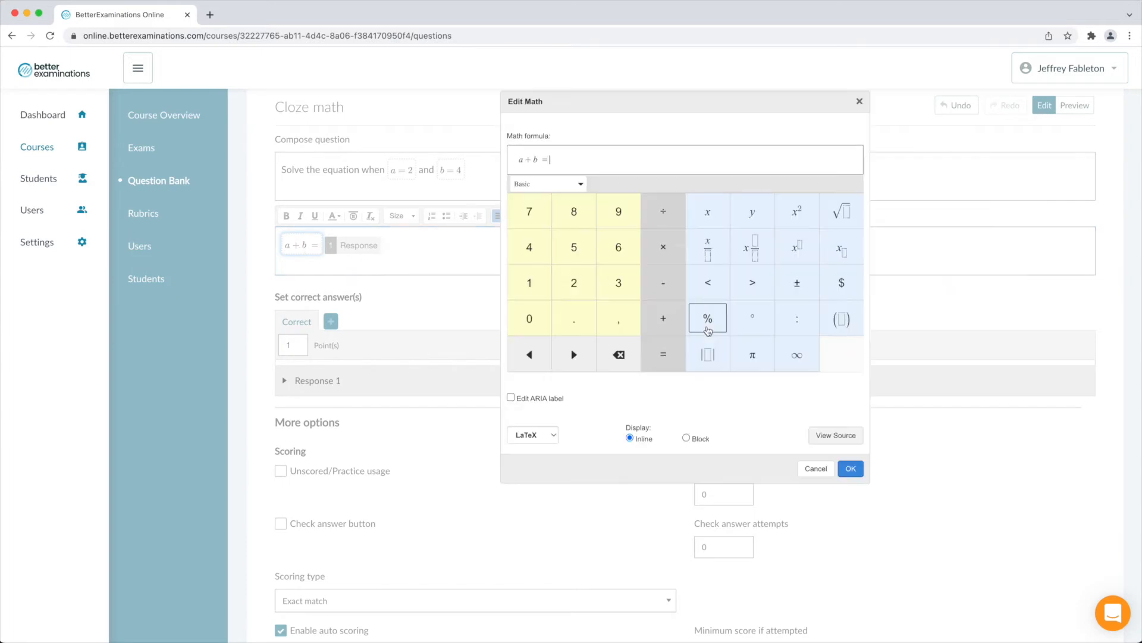
pyautogui.moveTo(549, 160); pyautogui.dragTo(510, 158)
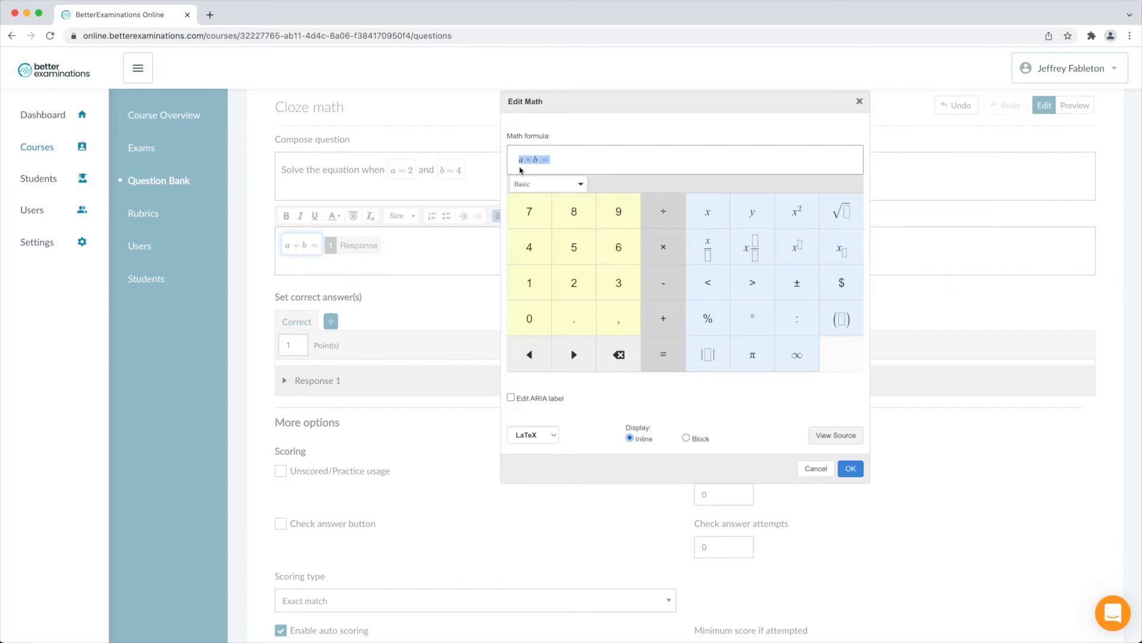
pyautogui.click(817, 468)
# Step: Add a second response box after the first one in the formula template and delete it again
pyautogui.click(354, 245)
pyautogui.click(405, 246)
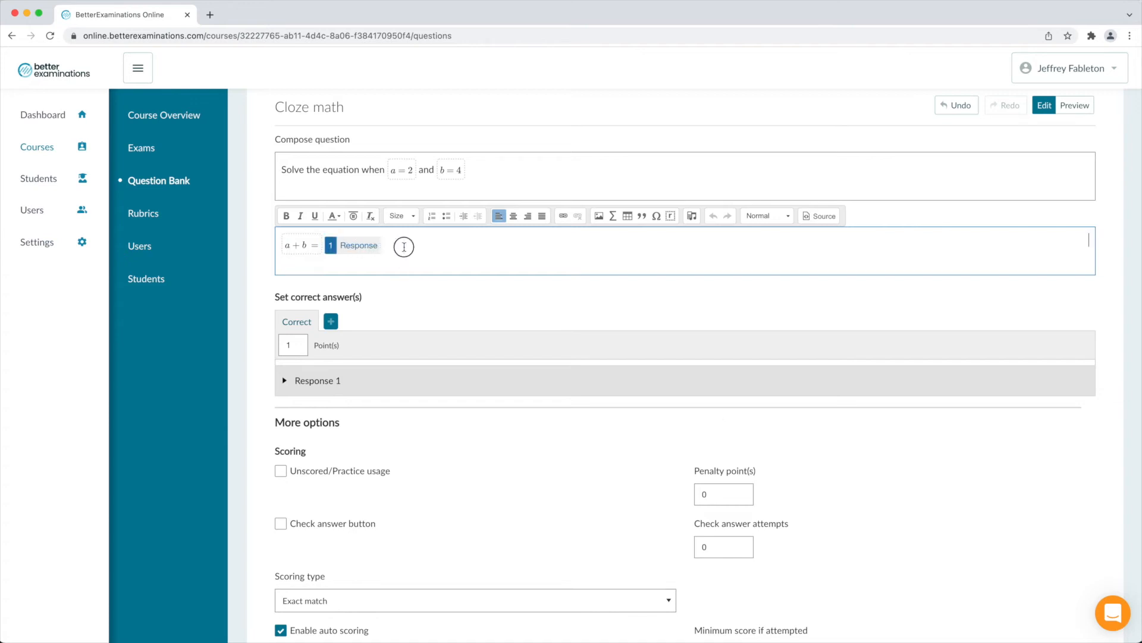
pyautogui.click(672, 222)
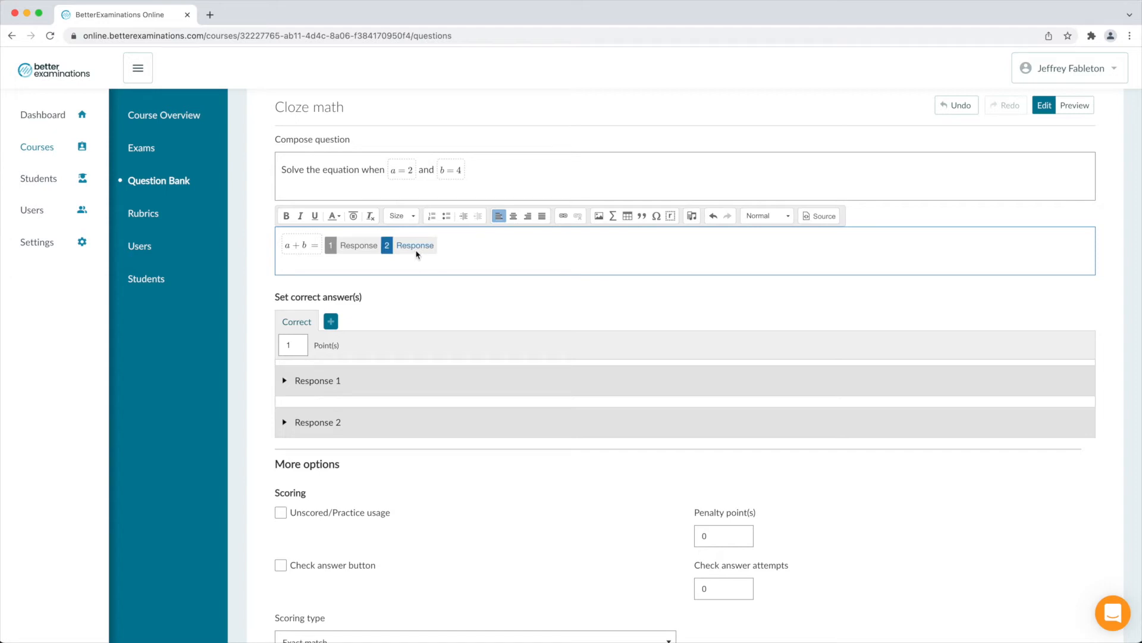
pyautogui.press('BackSpace')
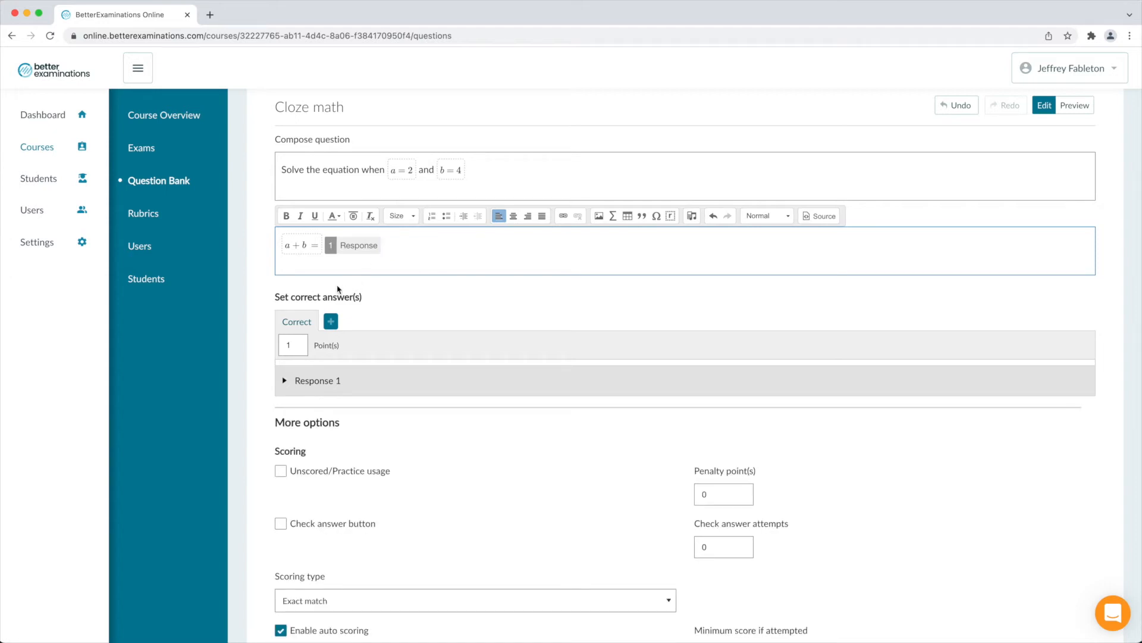
# Step: Set the points for the correct answer to 5
pyautogui.click(283, 297)
pyautogui.click(301, 337)
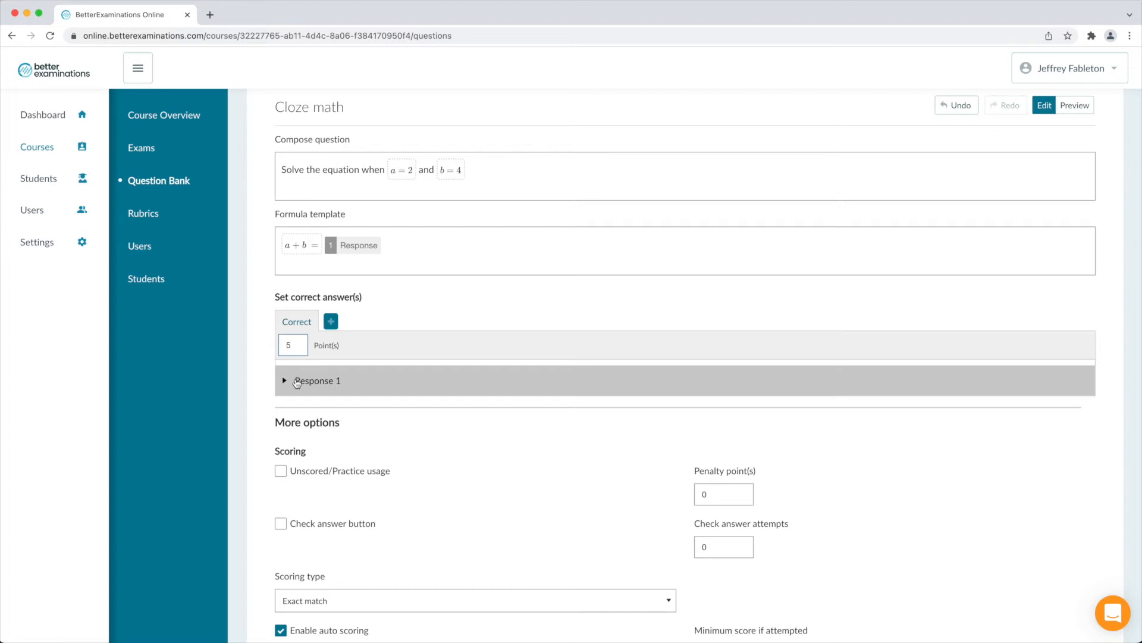
# Step: Enter 6 as the correct value for Response 1
pyautogui.click(297, 381)
pyautogui.scroll(-1, 386, 416)
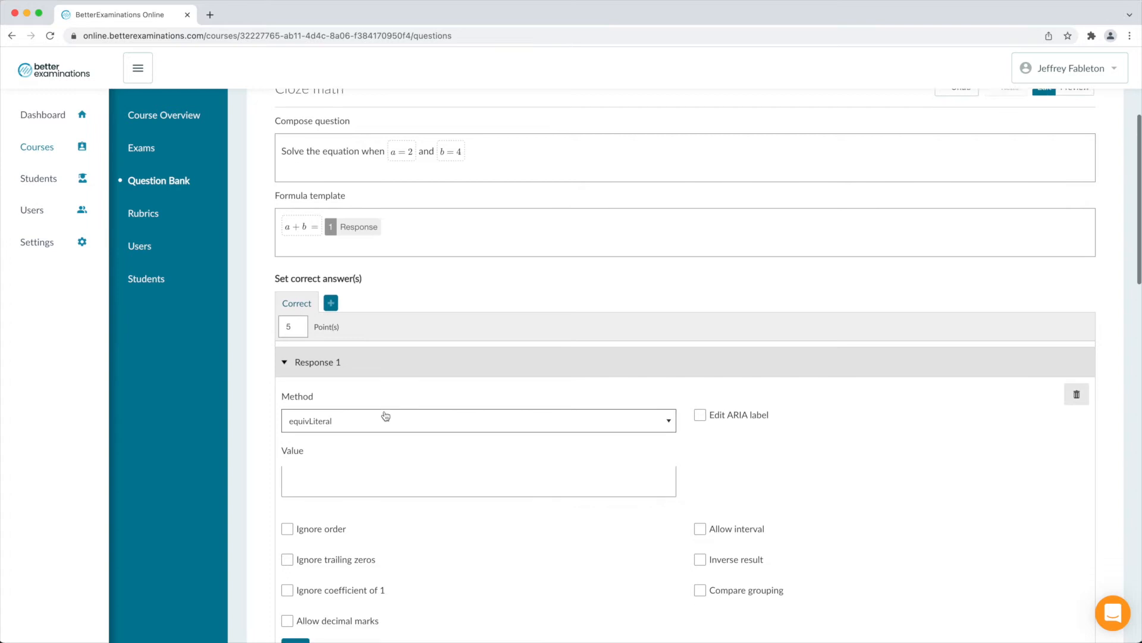
pyautogui.scroll(-2, 386, 416)
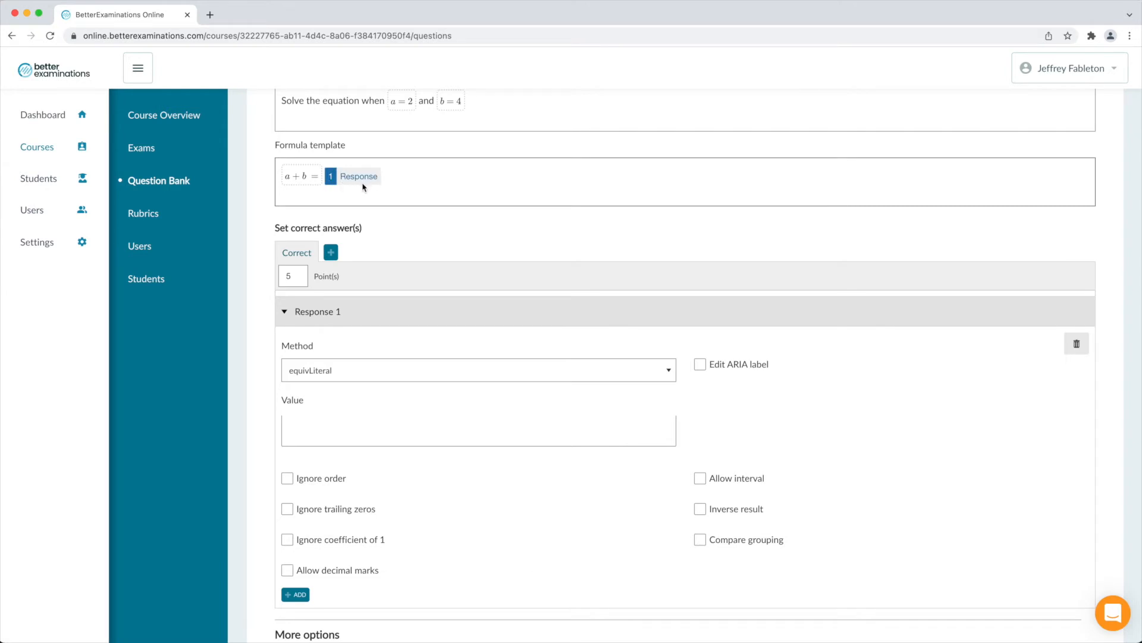
pyautogui.click(304, 423)
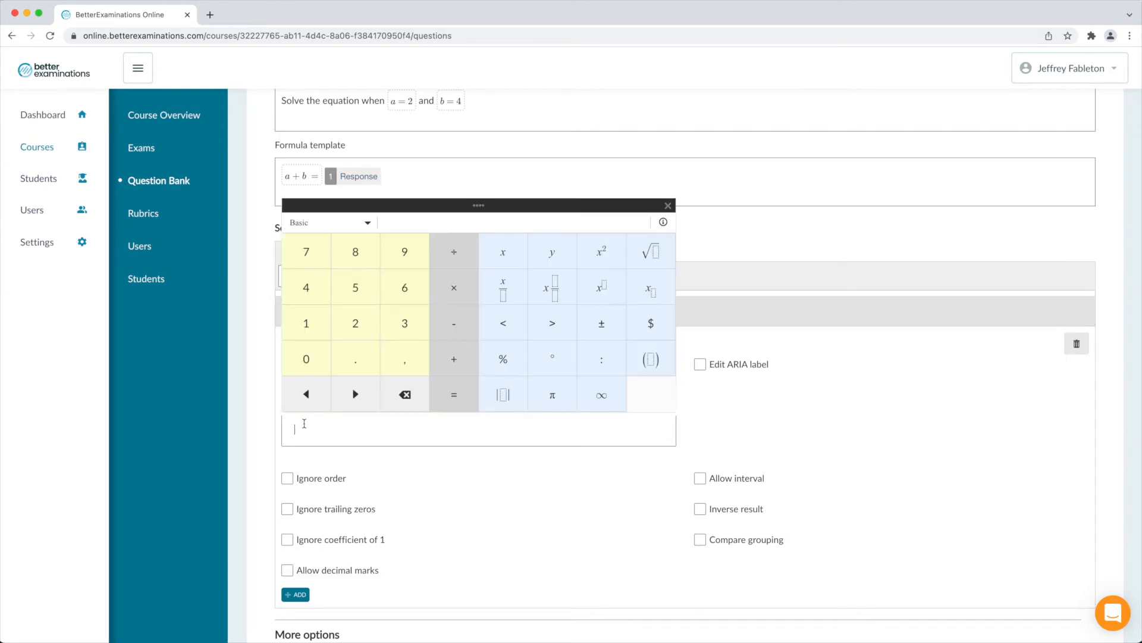
pyautogui.write('6')
pyautogui.click(256, 434)
# Step: Preview the question, test the response box with the answer 6, and return to editing
pyautogui.scroll(1, 762, 494)
pyautogui.scroll(4, 764, 495)
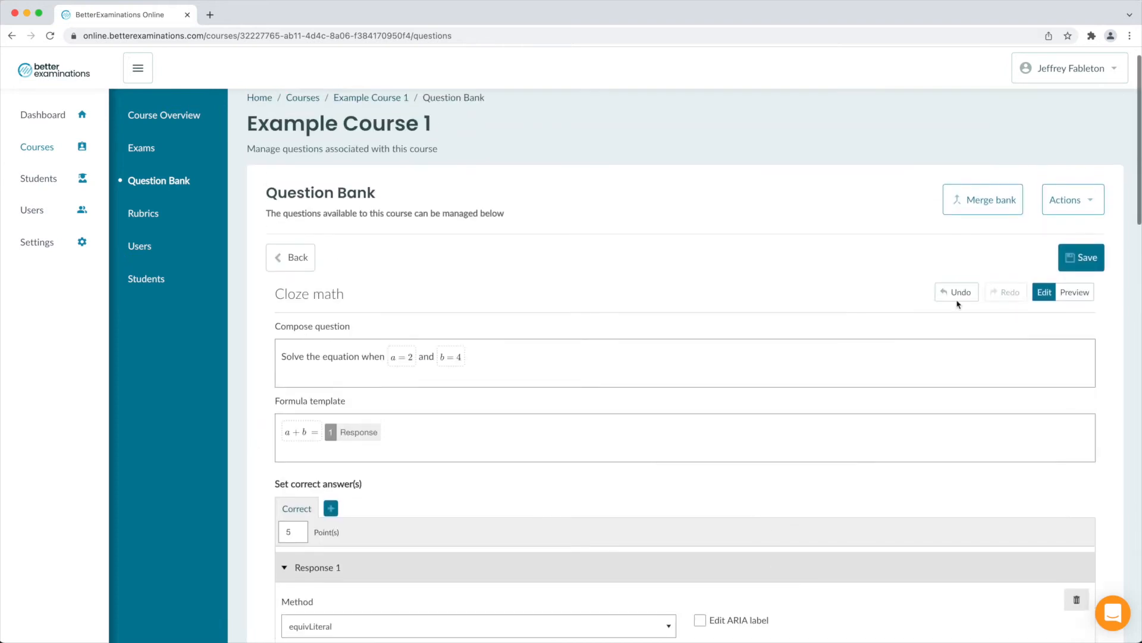
pyautogui.click(1075, 292)
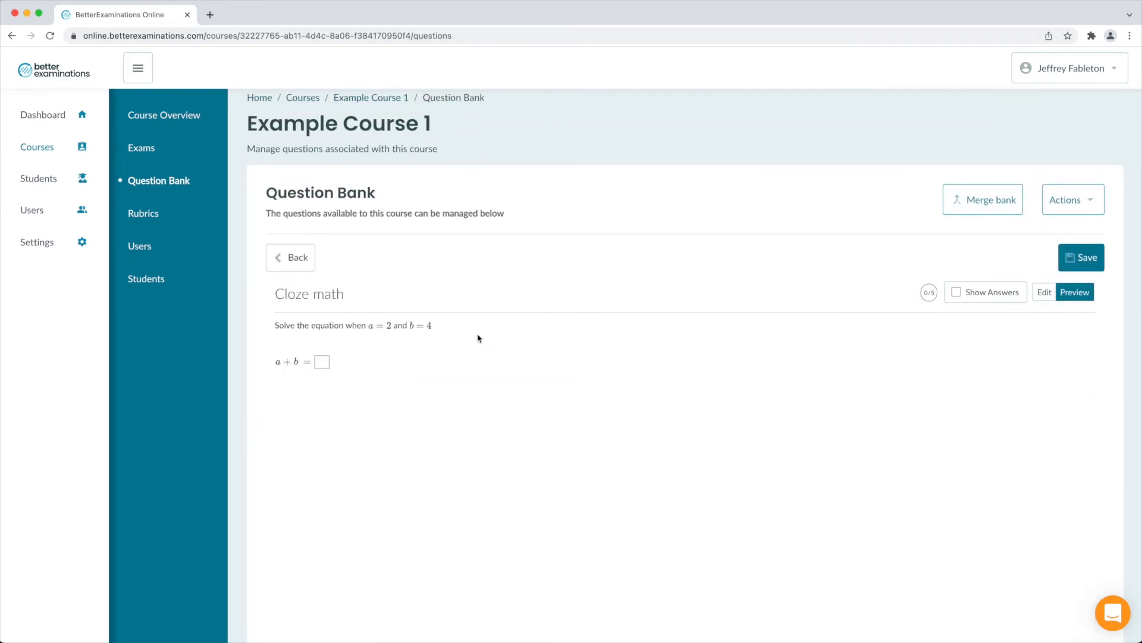
pyautogui.click(326, 360)
pyautogui.write('6')
pyautogui.click(847, 339)
pyautogui.click(1045, 292)
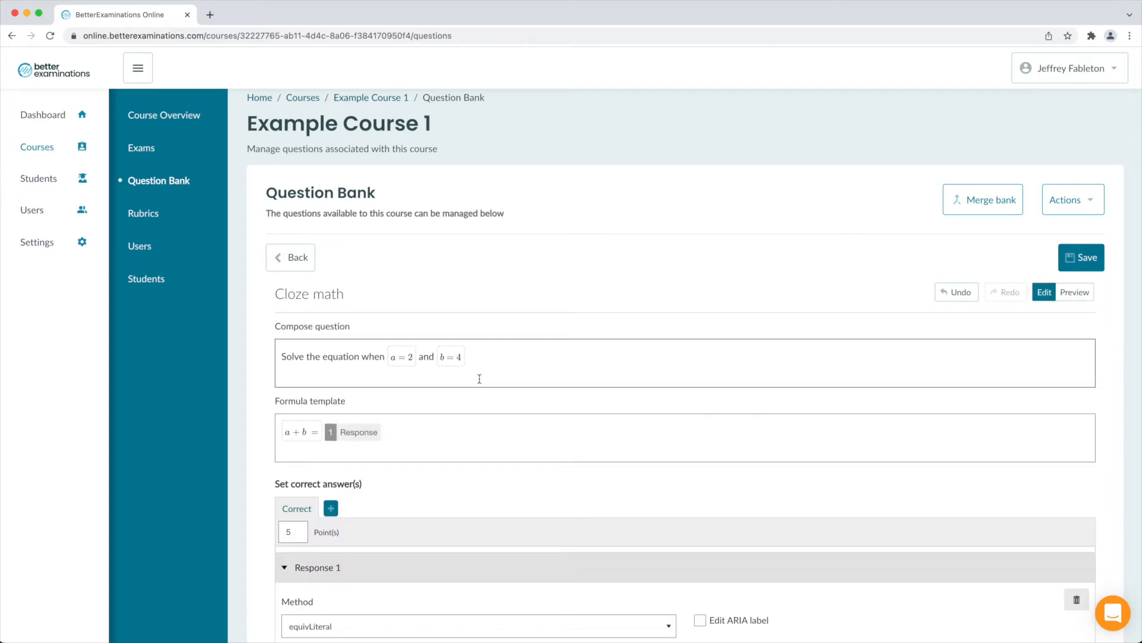
# Step: Review the scoring methods available for Response 1 and the value entered for it
pyautogui.scroll(-3, 479, 379)
pyautogui.scroll(-2, 480, 378)
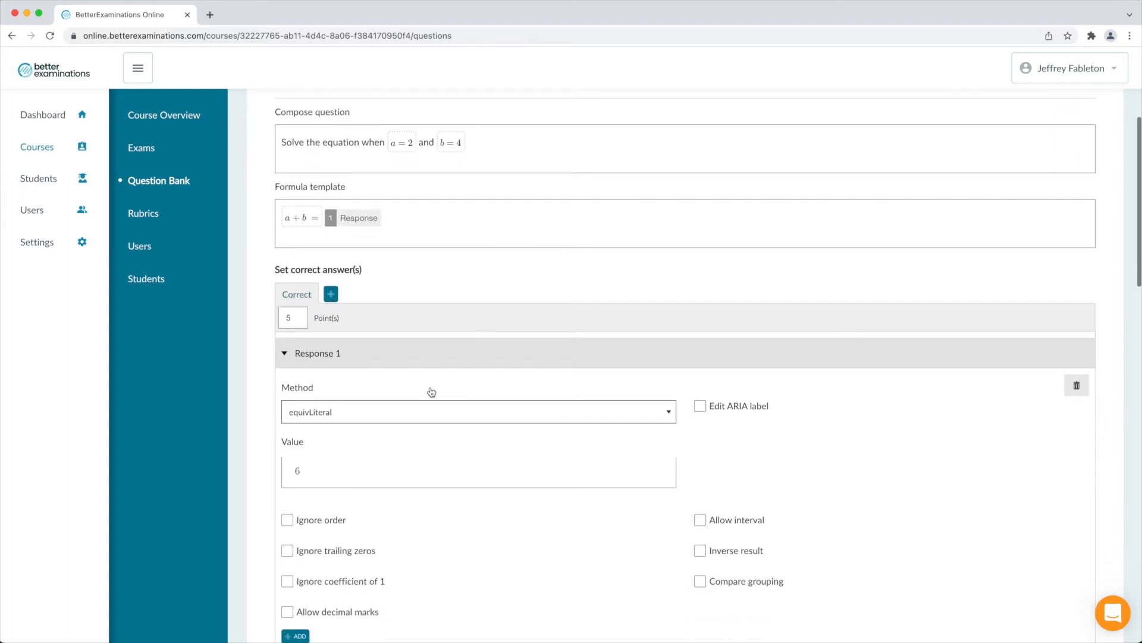
pyautogui.click(356, 413)
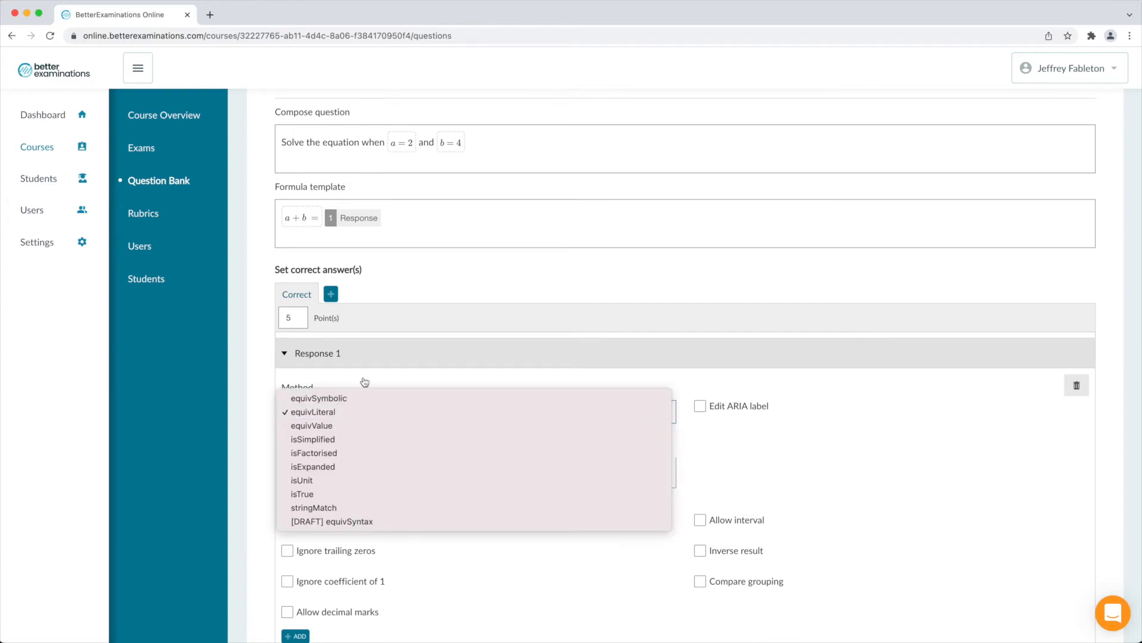
pyautogui.click(362, 385)
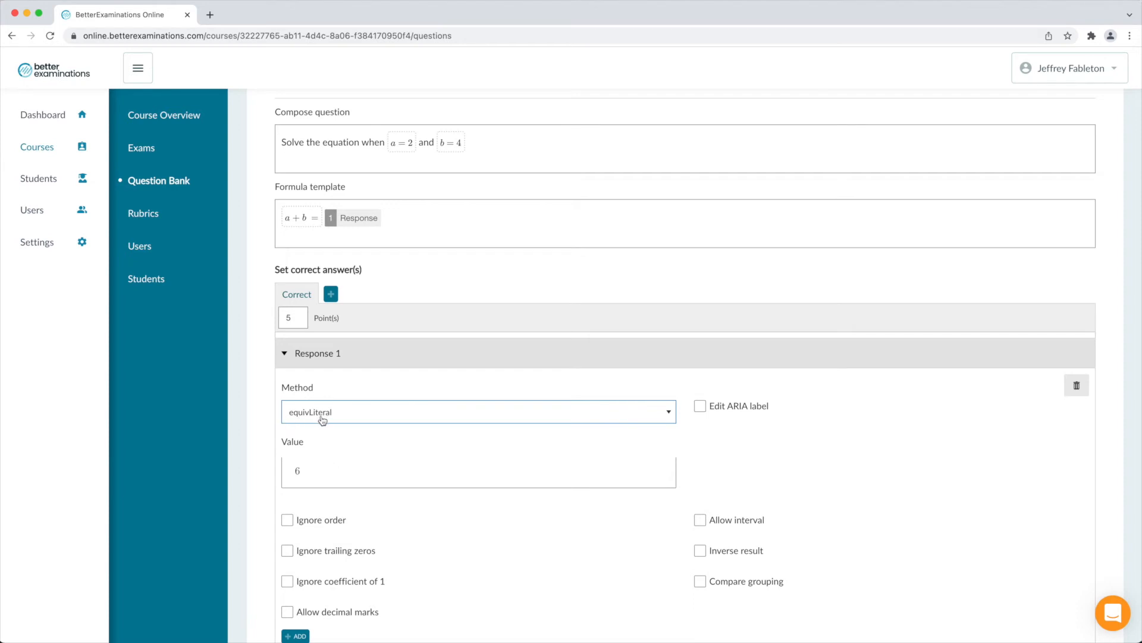
pyautogui.moveTo(322, 464); pyautogui.dragTo(284, 469)
pyautogui.click(270, 480)
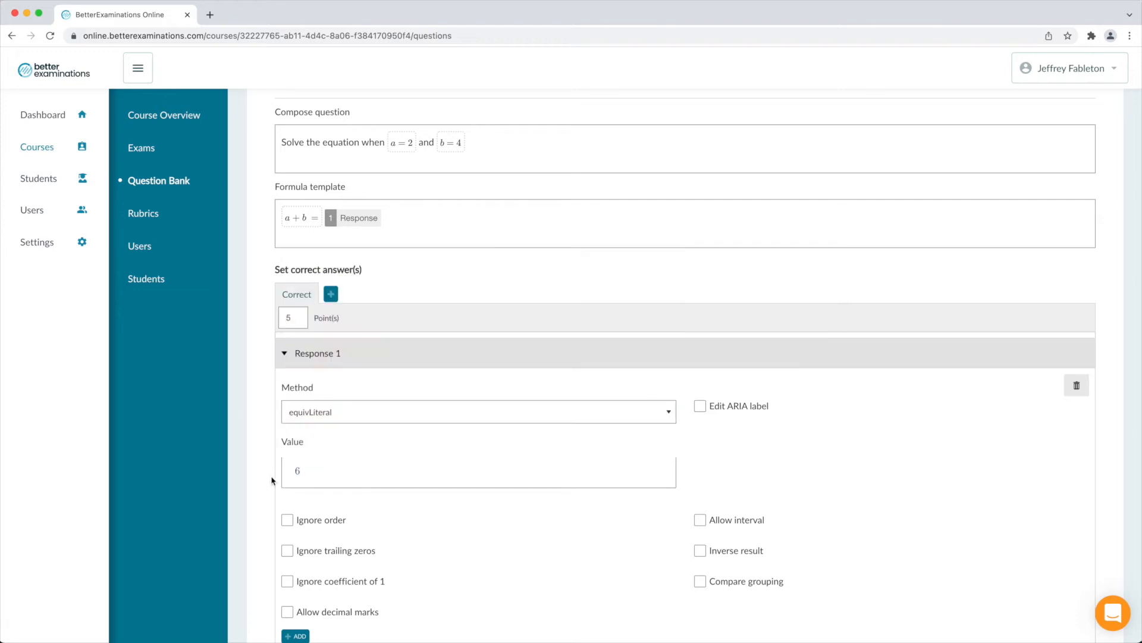
# Step: Set the Response 1 method to equivValue and its value to 6.0
pyautogui.click(367, 421)
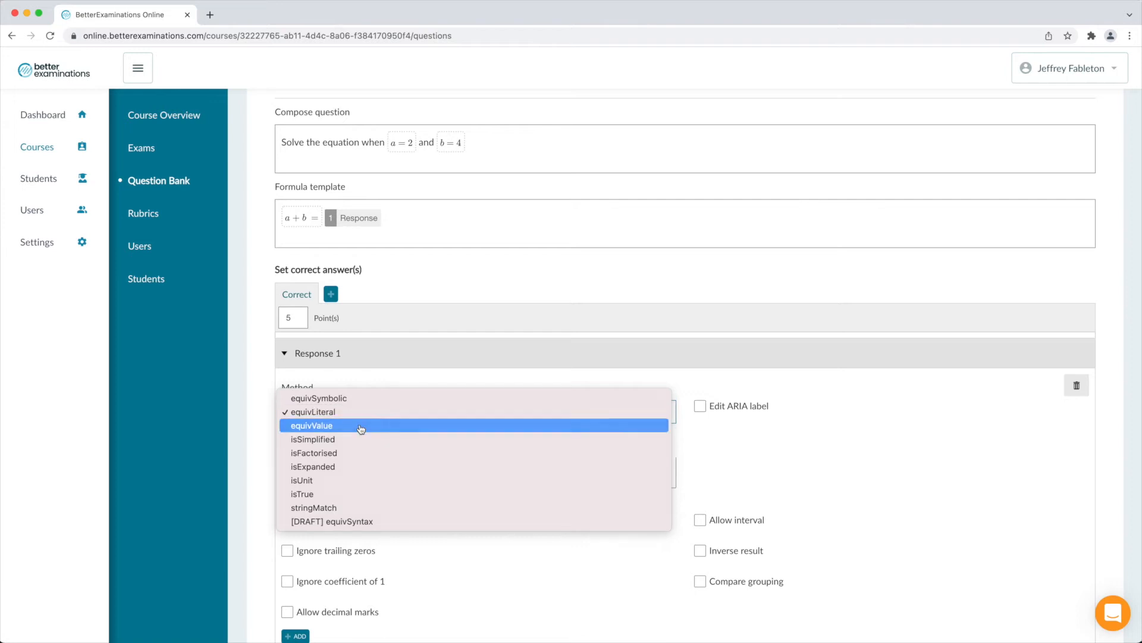
pyautogui.click(361, 427)
pyautogui.click(329, 477)
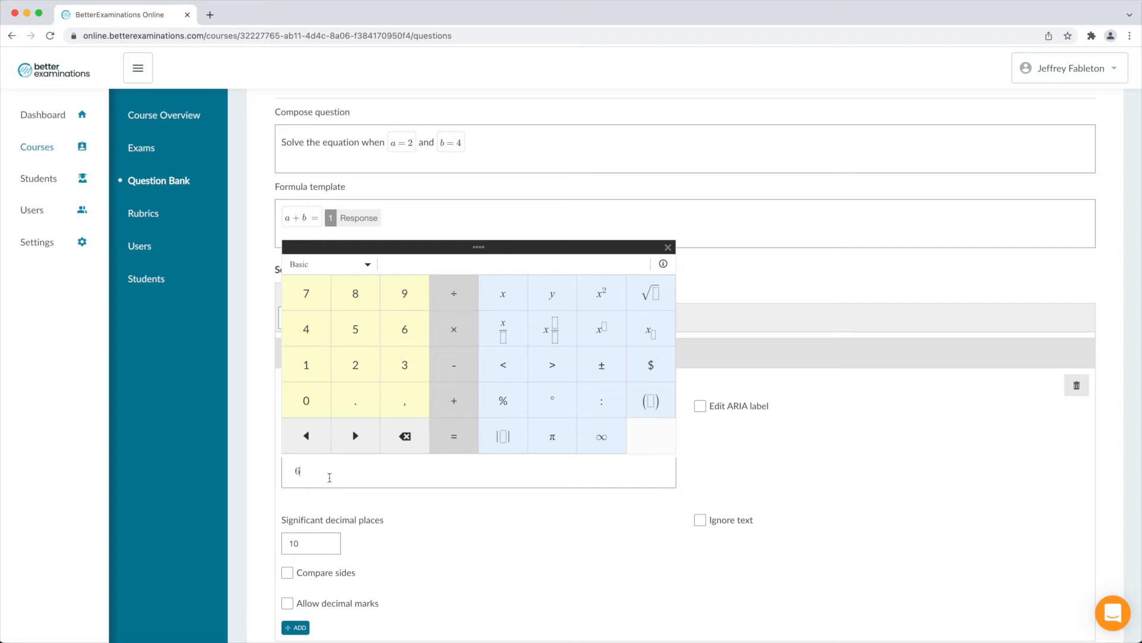
pyautogui.write('6.0')
pyautogui.click(274, 480)
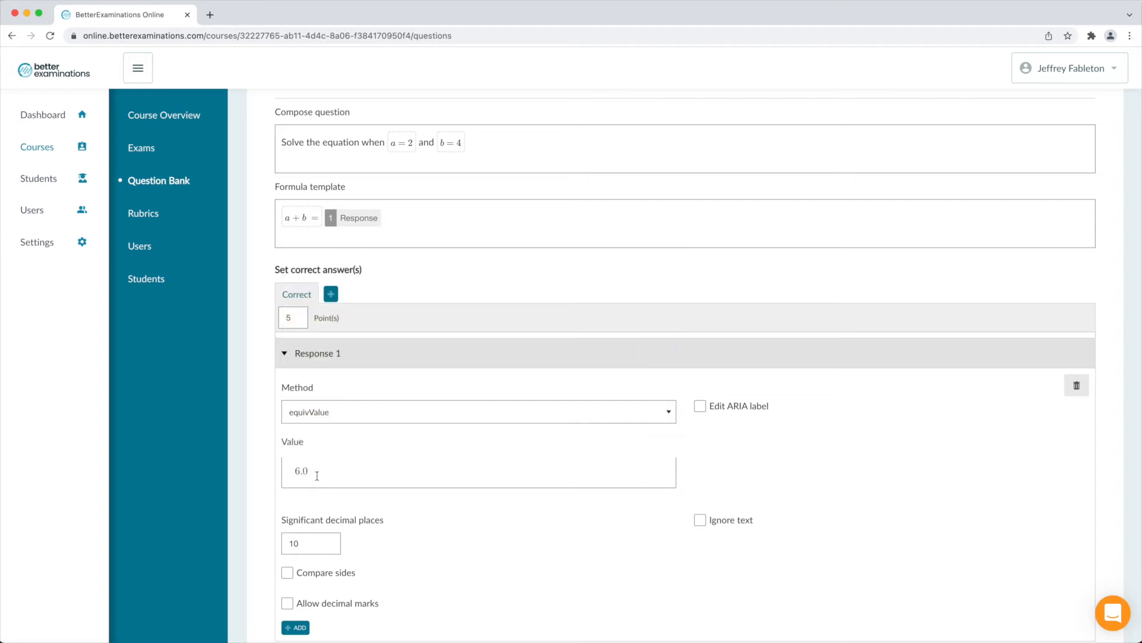
# Step: Preview the question, test the response box with the answer 6.0, and return to editing
pyautogui.scroll(3, 666, 426)
pyautogui.click(1076, 193)
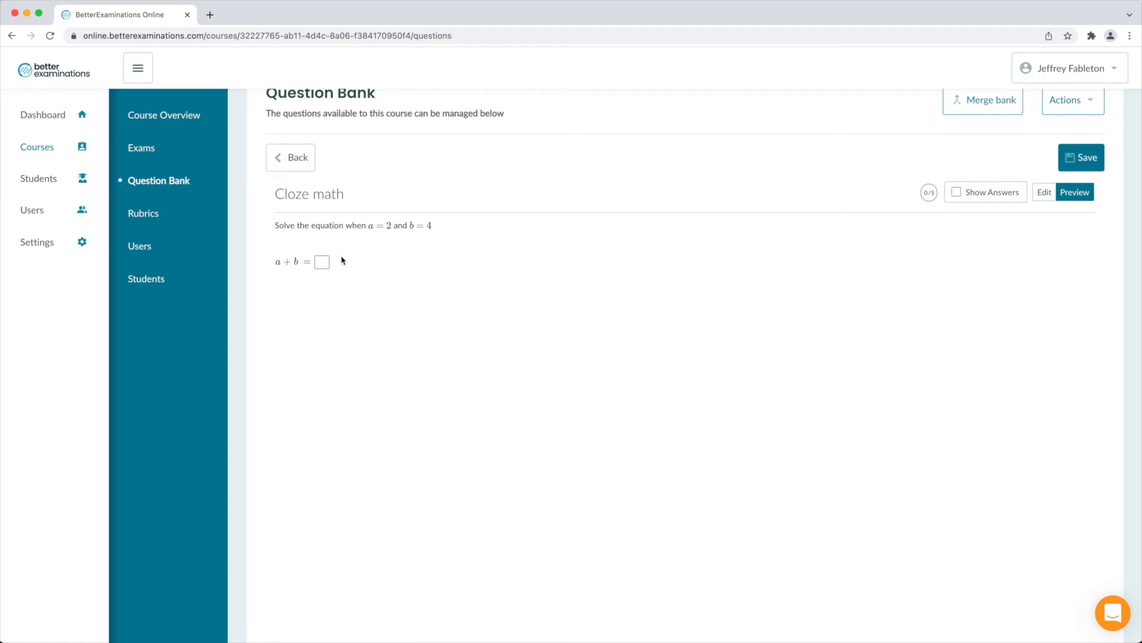
pyautogui.click(324, 261)
pyautogui.write('6.0')
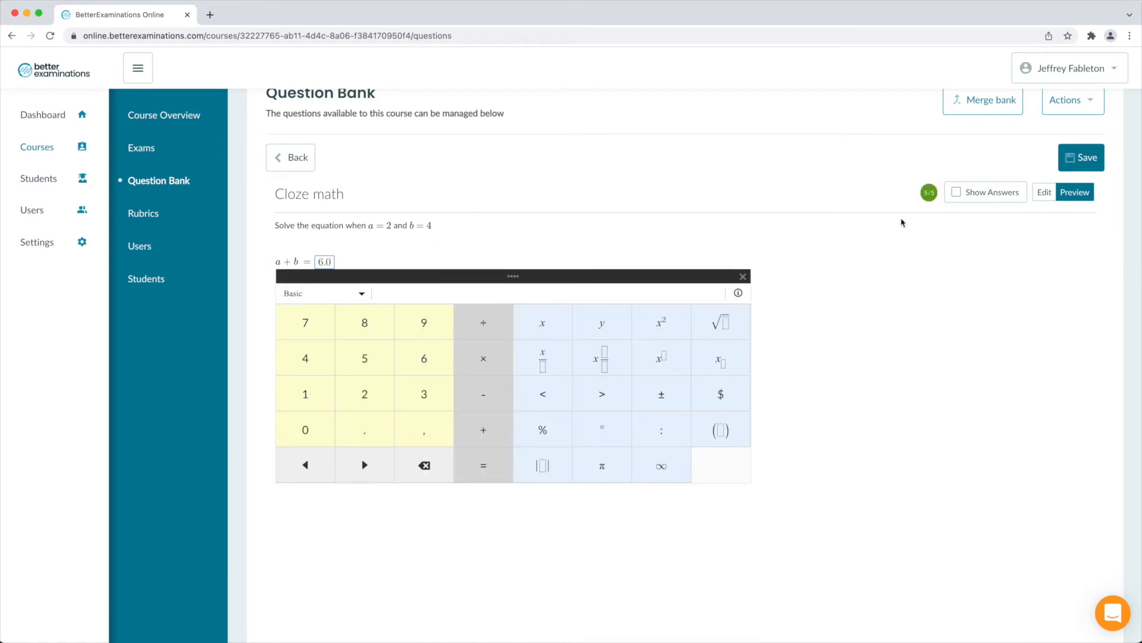
pyautogui.click(1044, 192)
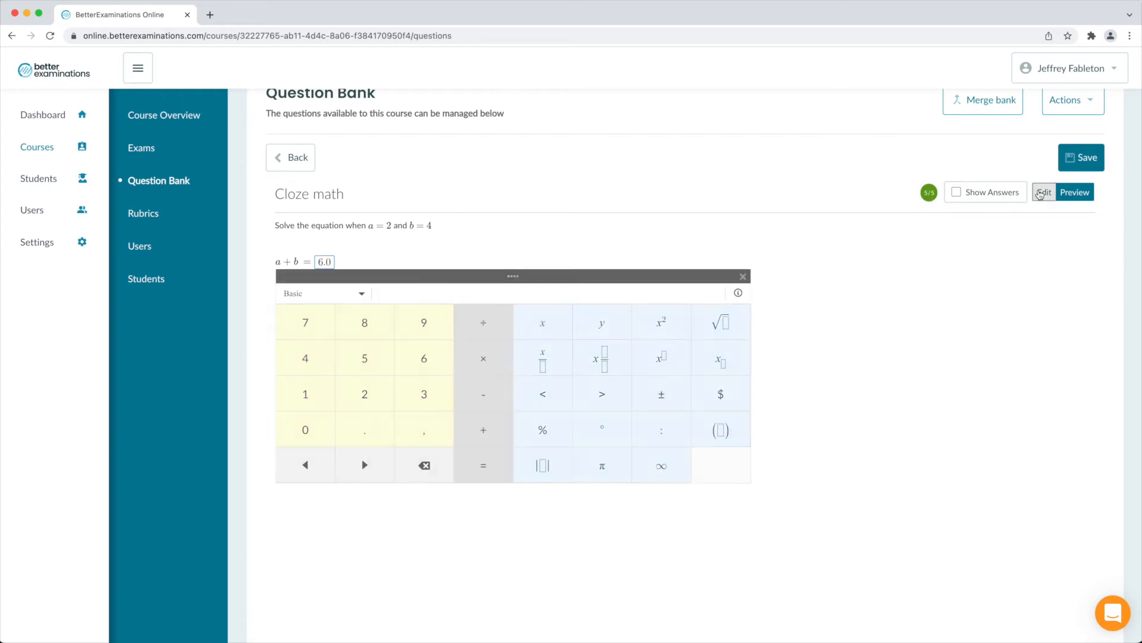
# Step: Set the Response 1 method to equivLiteral and its value to 6
pyautogui.scroll(-3, 510, 412)
pyautogui.click(543, 374)
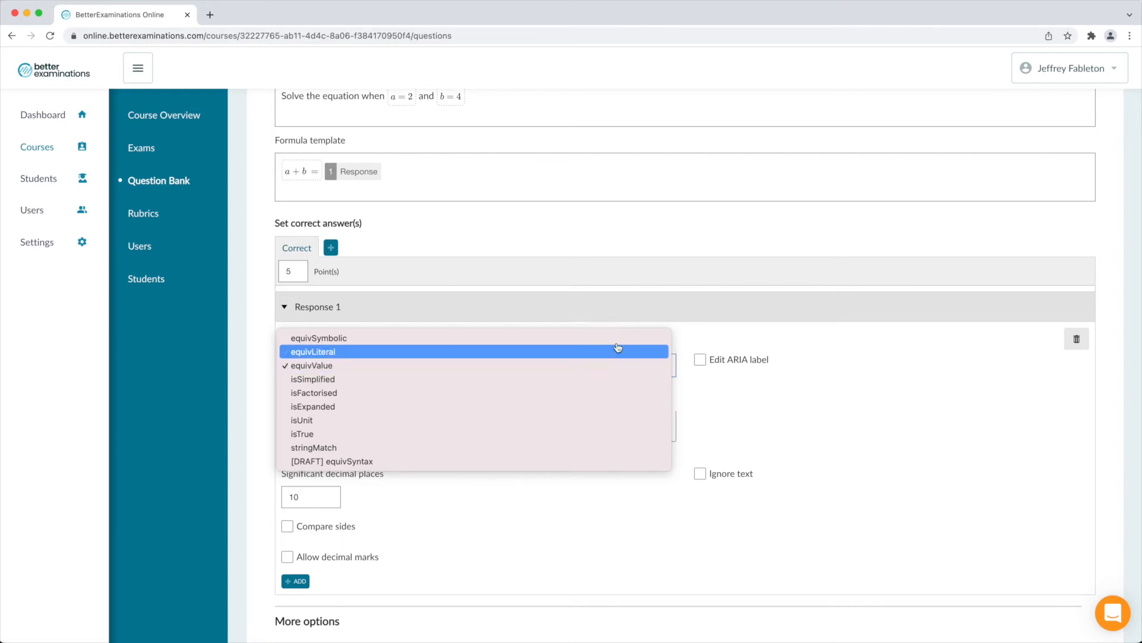
pyautogui.scroll(-1, 339, 315)
pyautogui.click(336, 313)
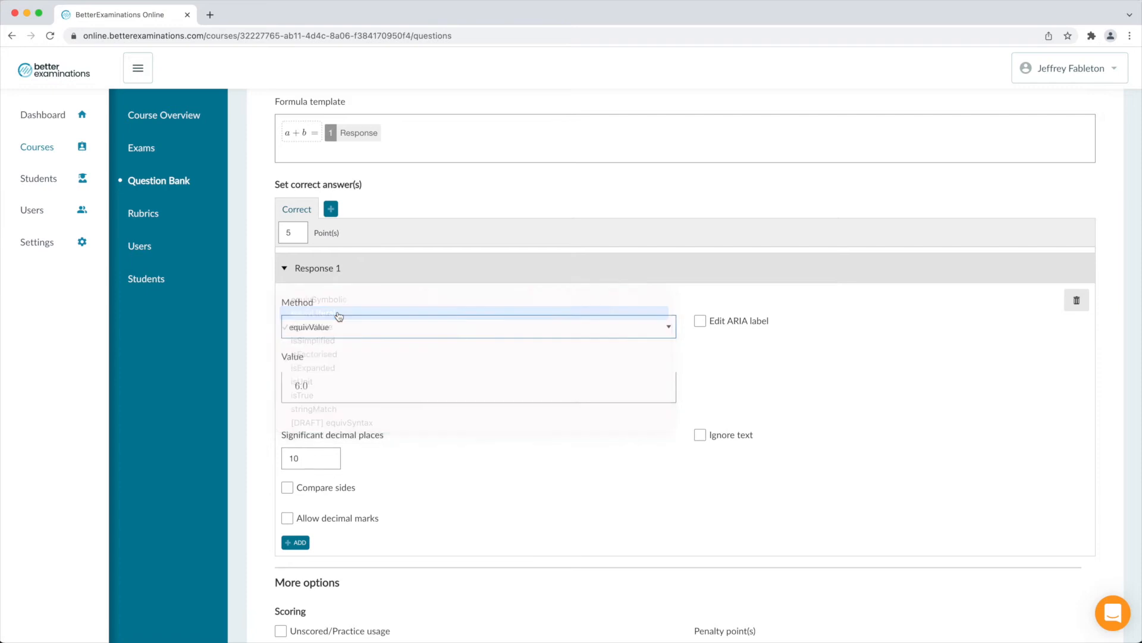
pyautogui.click(331, 384)
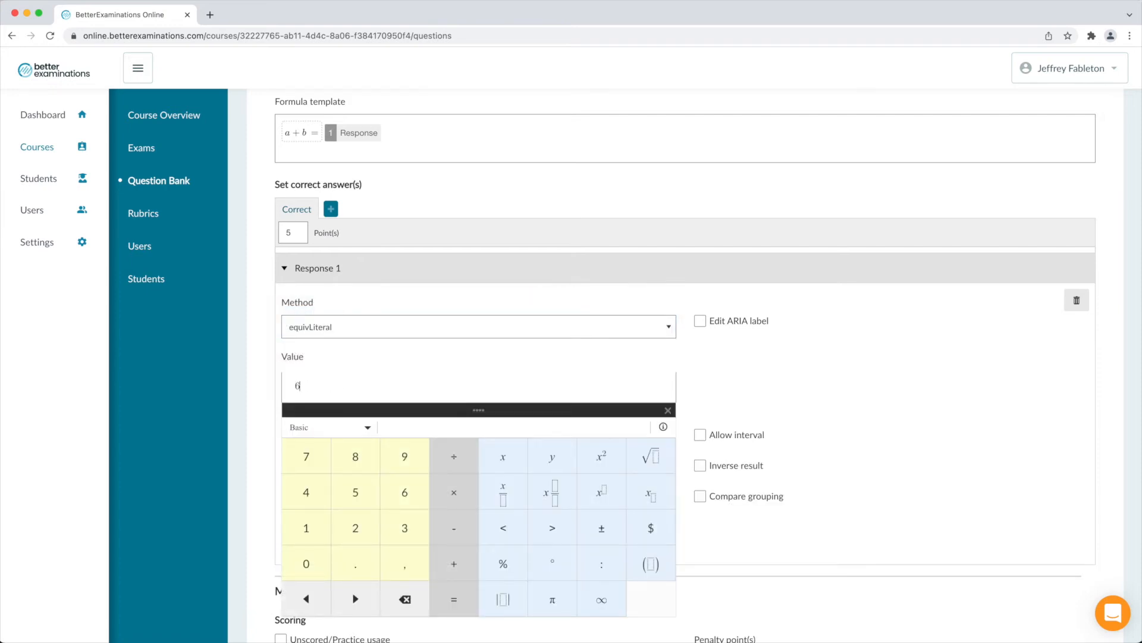
pyautogui.click(254, 370)
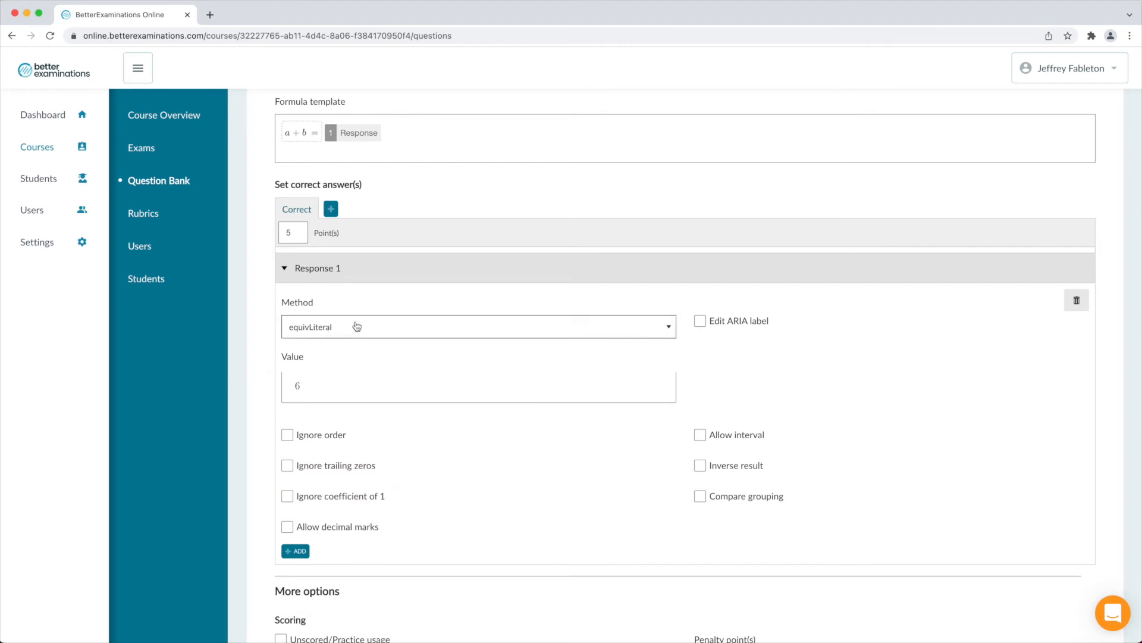
# Step: Extend the correct value of Response 1 to 6 + 3
pyautogui.click(325, 388)
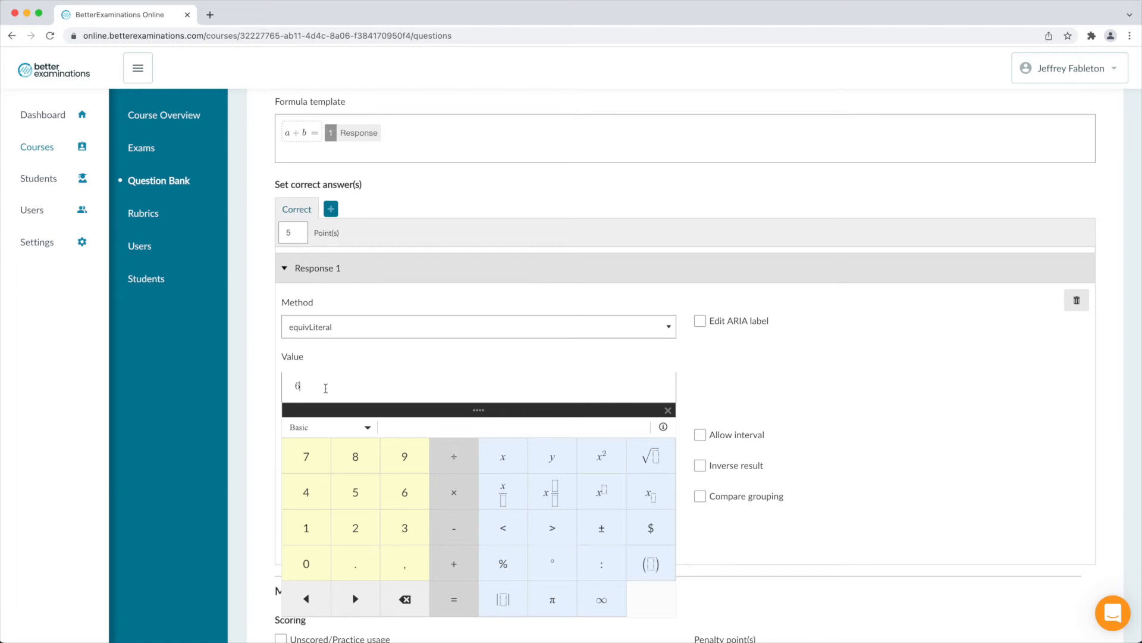
pyautogui.write('+3')
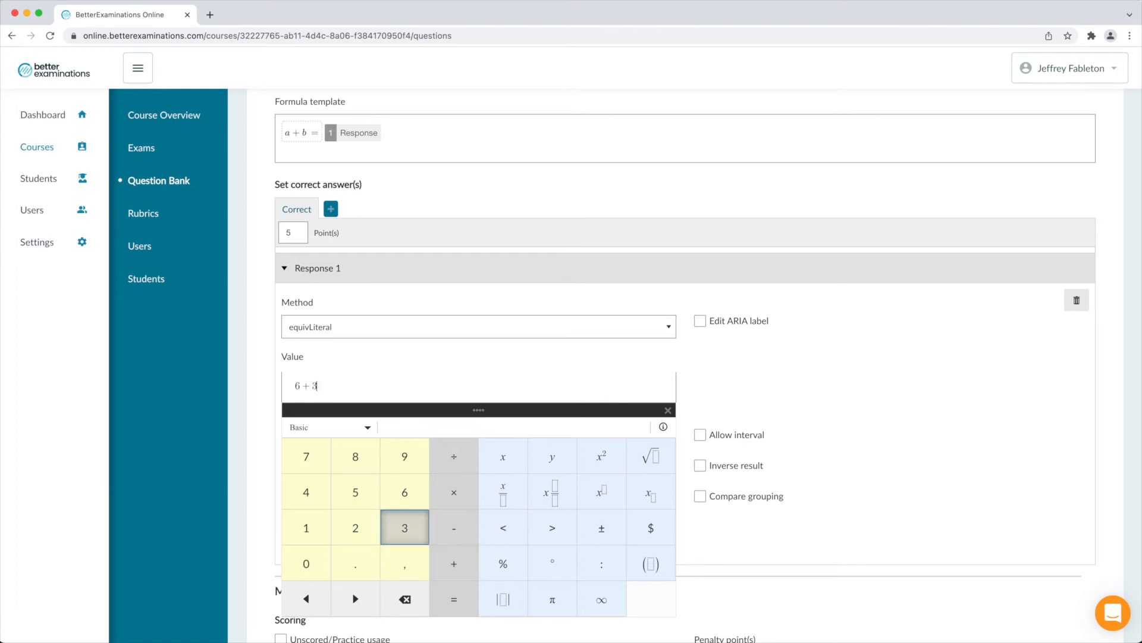
pyautogui.click(260, 373)
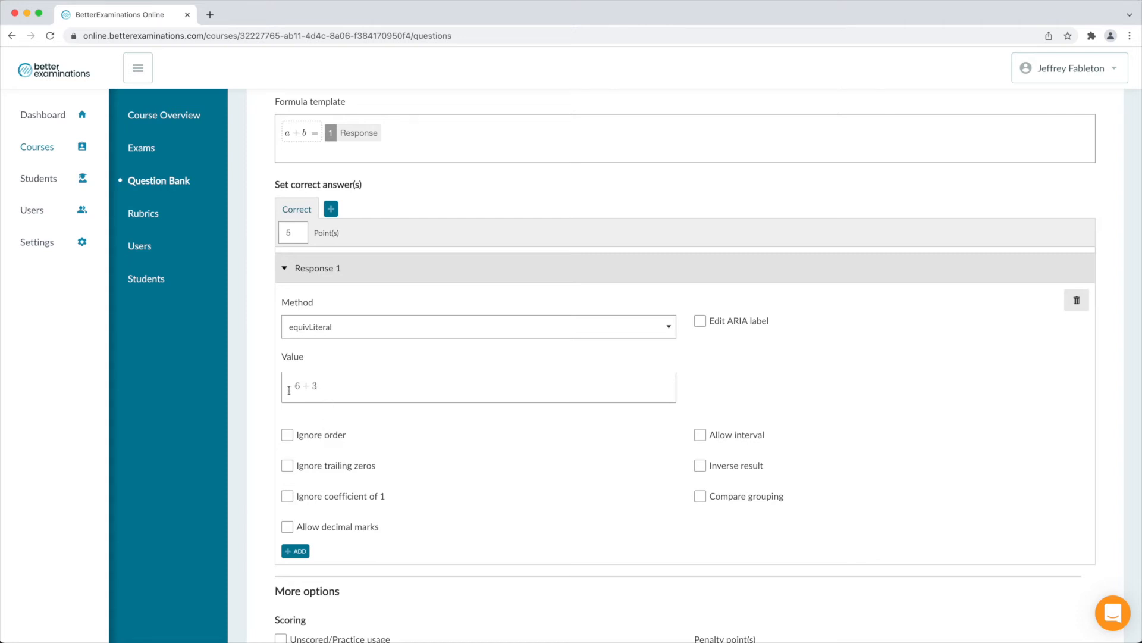
# Step: Enable Ignore order for Response 1 and set its value back to 6
pyautogui.click(312, 438)
pyautogui.click(344, 393)
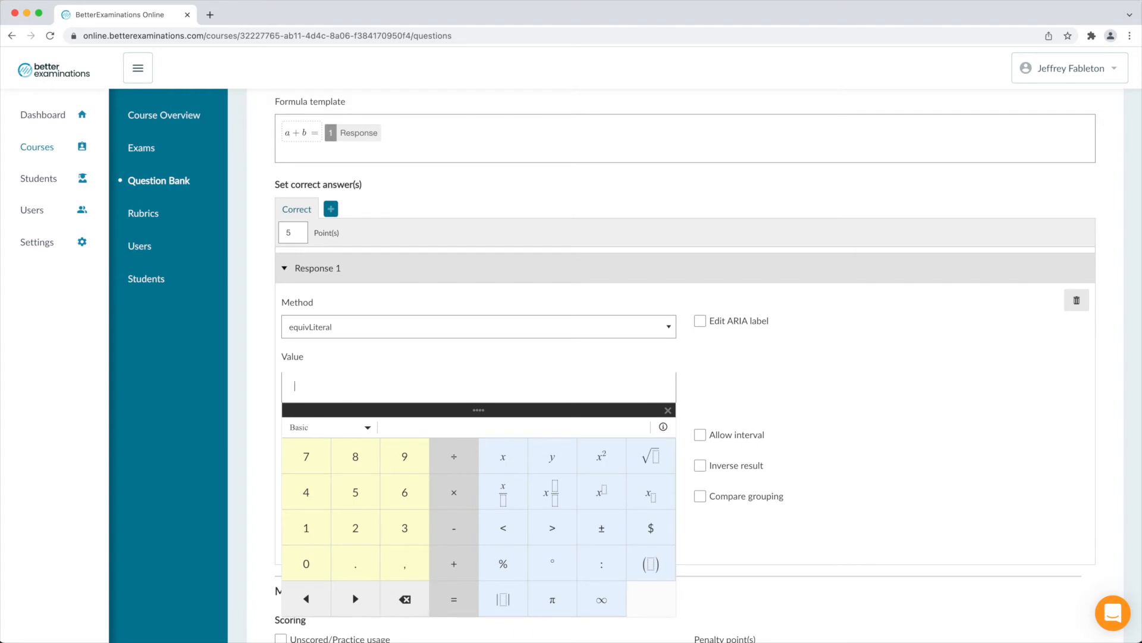
pyautogui.click(277, 386)
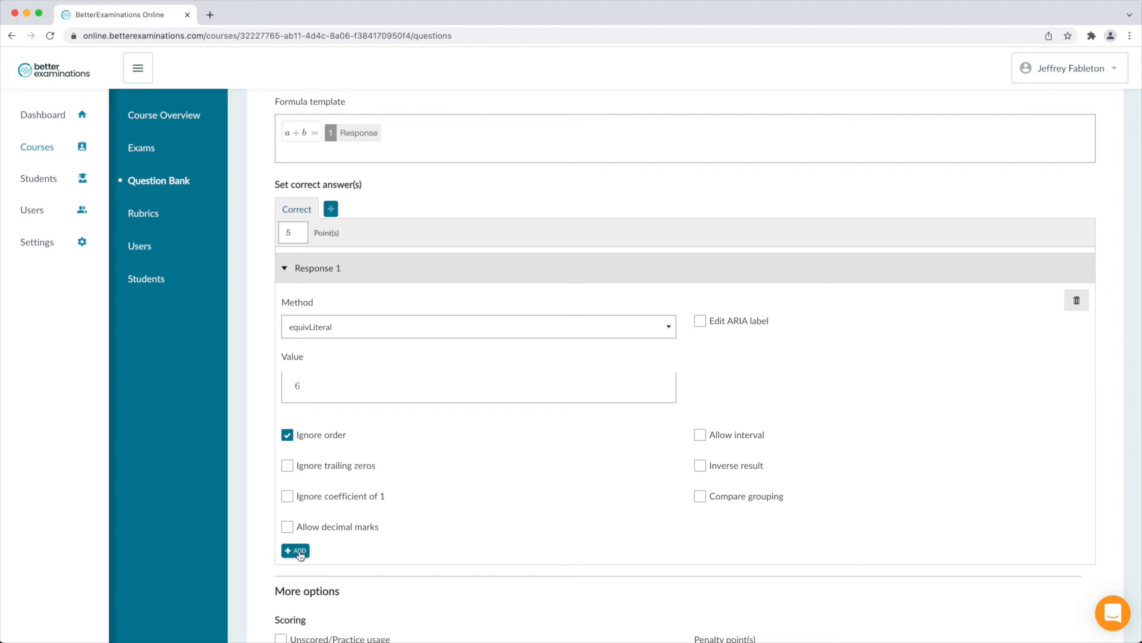
# Step: Add a second scoring method to Response 1 and set it to isFactorised
pyautogui.scroll(-2, 300, 555)
pyautogui.click(299, 486)
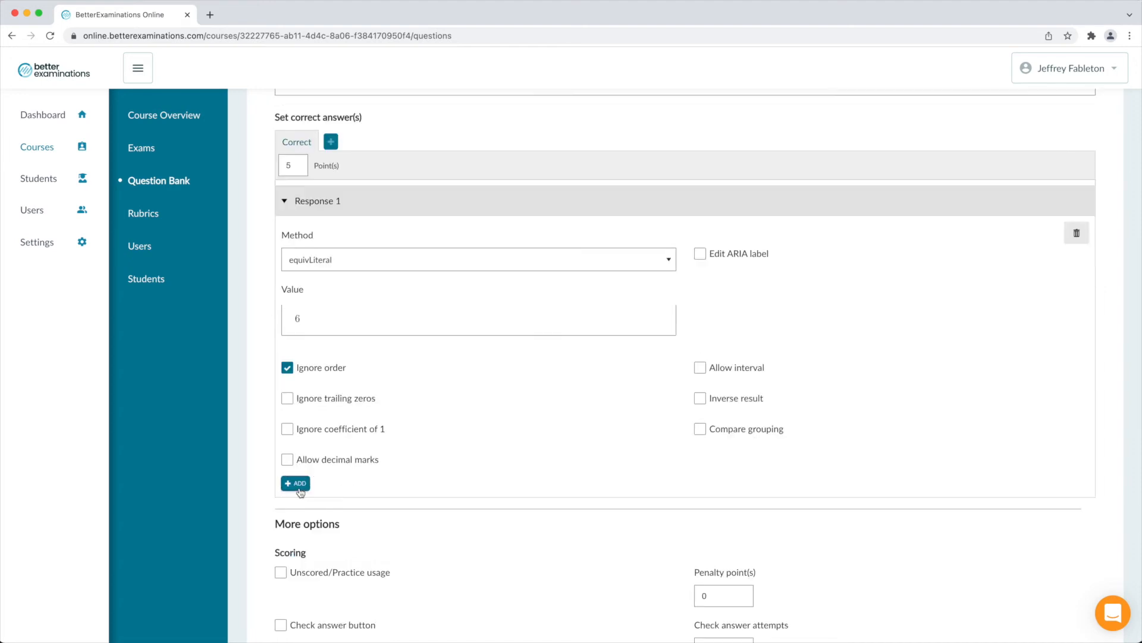
pyautogui.click(442, 515)
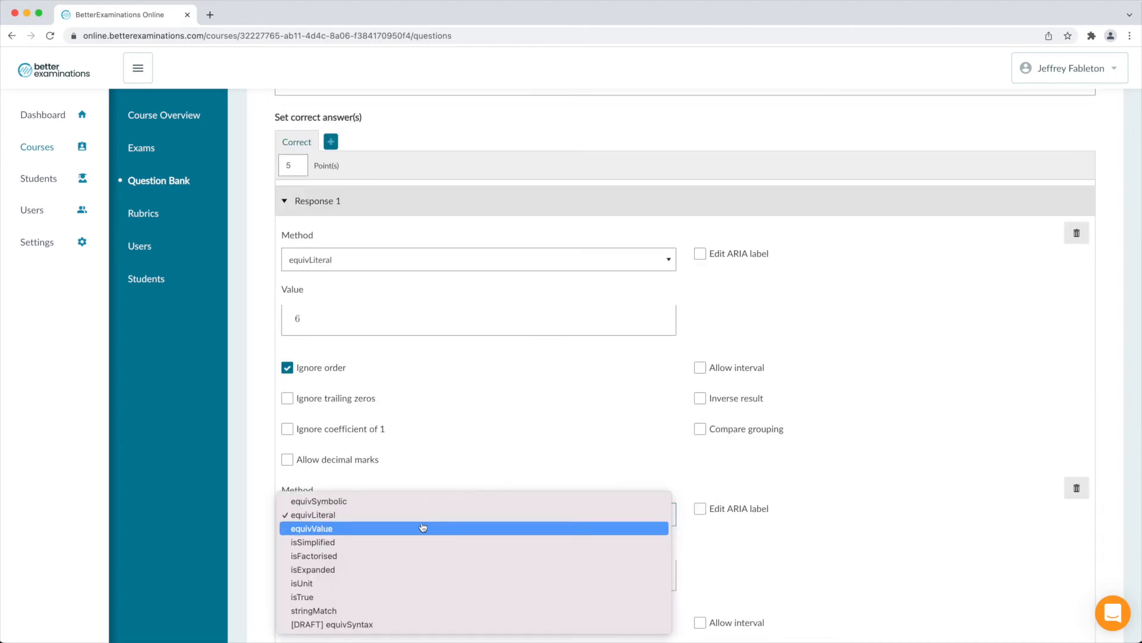
pyautogui.click(401, 555)
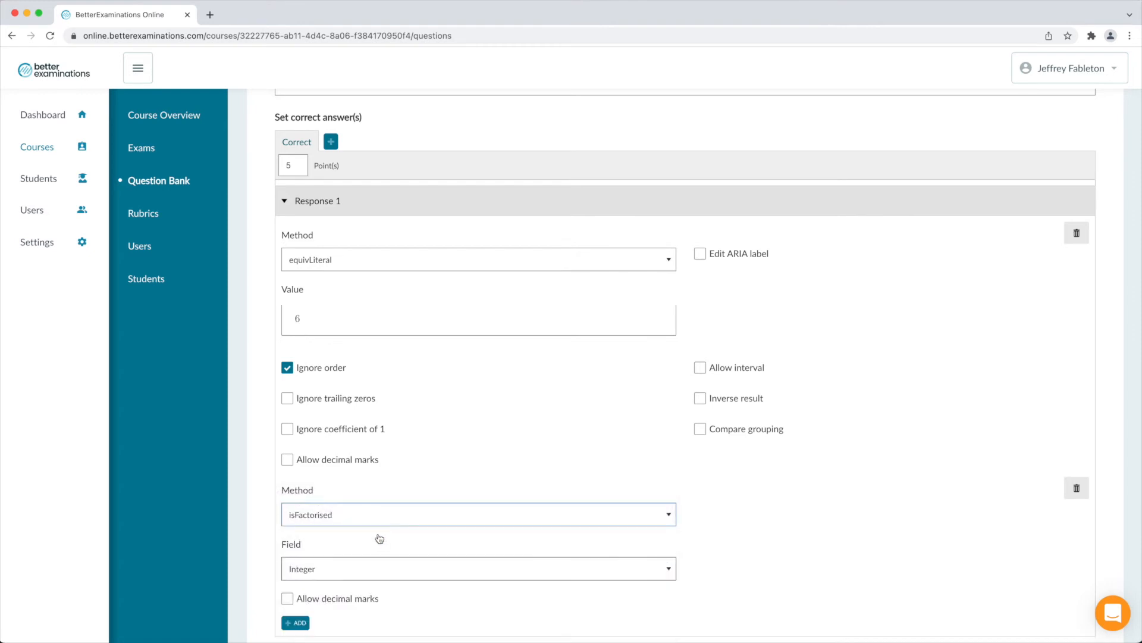
# Step: Set the first method of Response 1 to equivValue and delete the isFactorised method
pyautogui.click(324, 260)
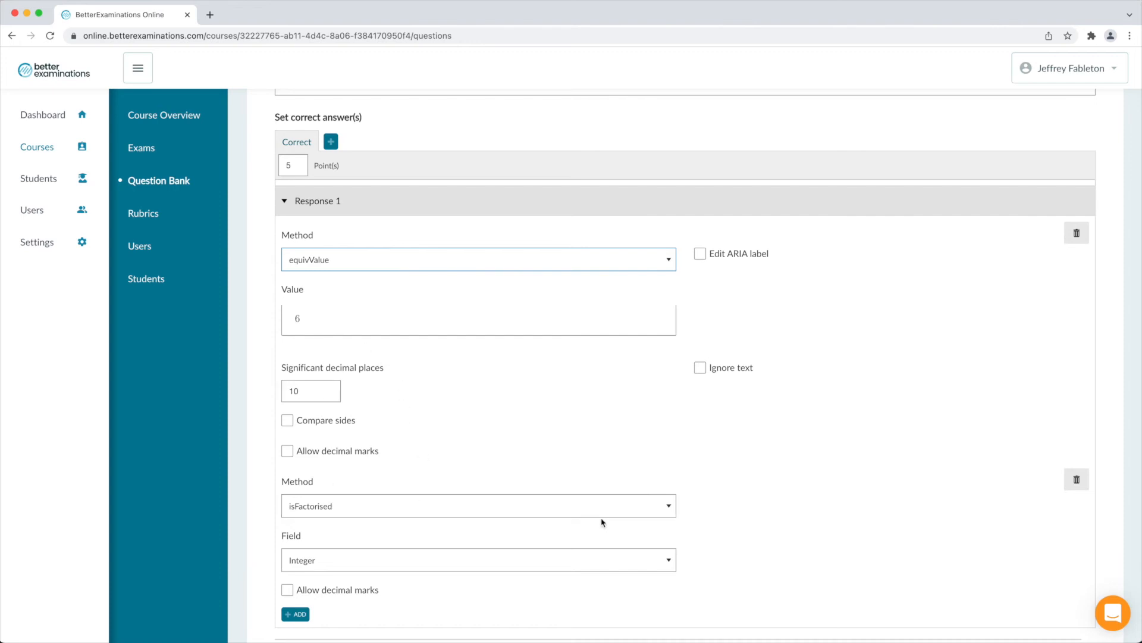
pyautogui.click(1077, 481)
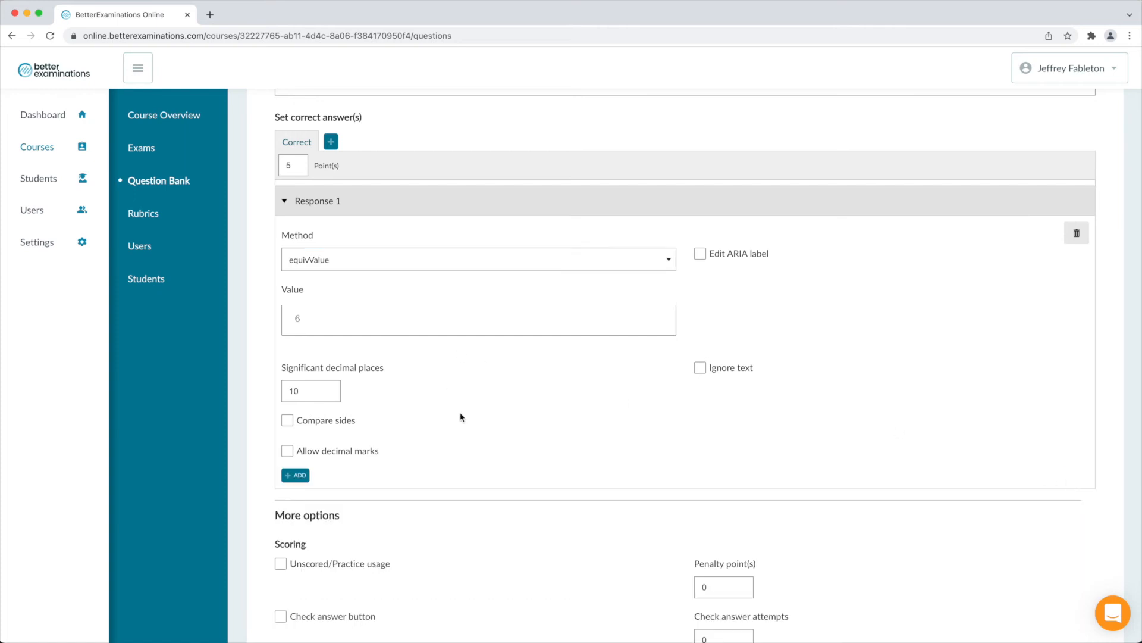
# Step: Enable the Unscored/Practice usage scoring option and disable it again
pyautogui.scroll(-4, 462, 416)
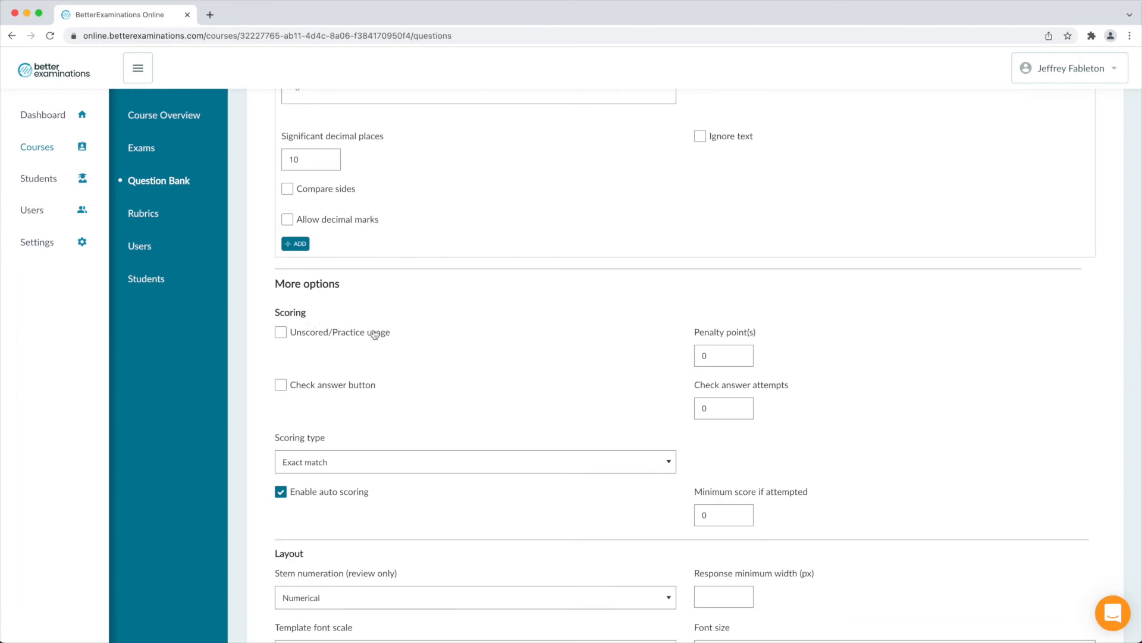
pyautogui.click(319, 334)
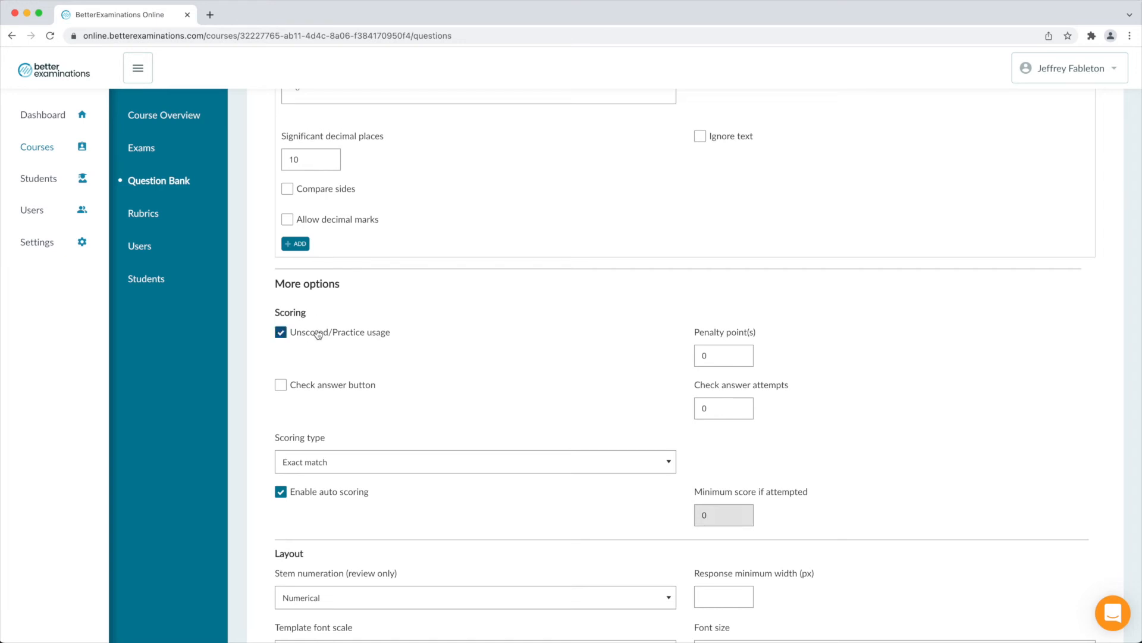
pyautogui.click(320, 334)
# Step: Enable the check answer button and go through the penalty points and check answer attempts fields
pyautogui.doubleClick(724, 355)
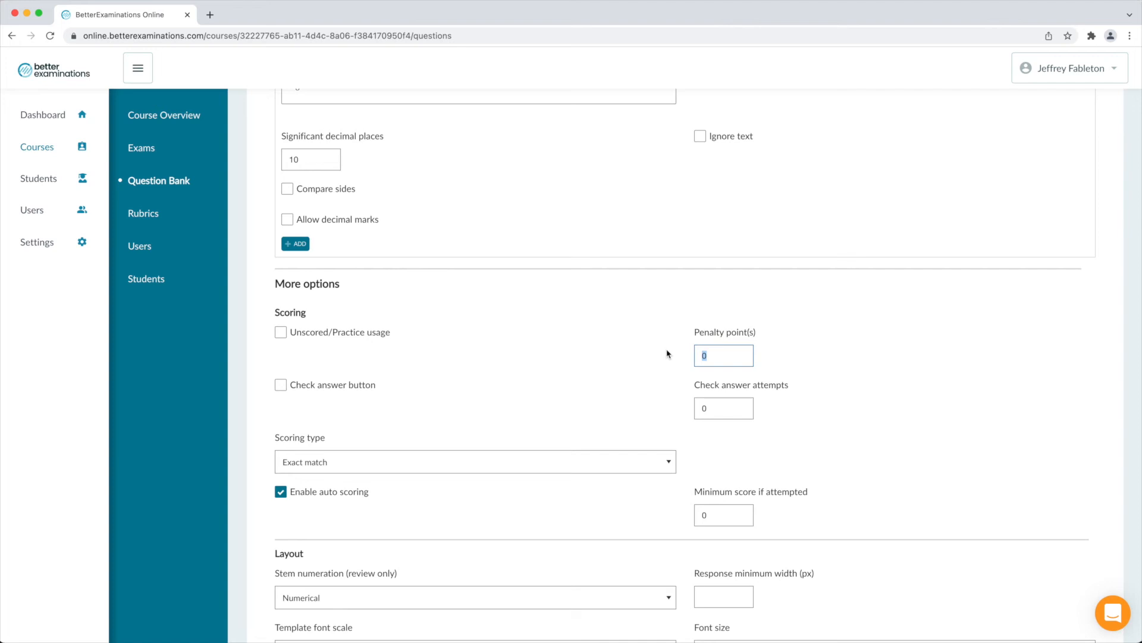
pyautogui.write('1')
pyautogui.click(323, 387)
pyautogui.moveTo(716, 409); pyautogui.dragTo(669, 406)
pyautogui.write('1')
pyautogui.click(530, 428)
# Step: Check the scoring type options, keeping Exact match, and disable auto scoring and enable it again
pyautogui.scroll(-2, 529, 429)
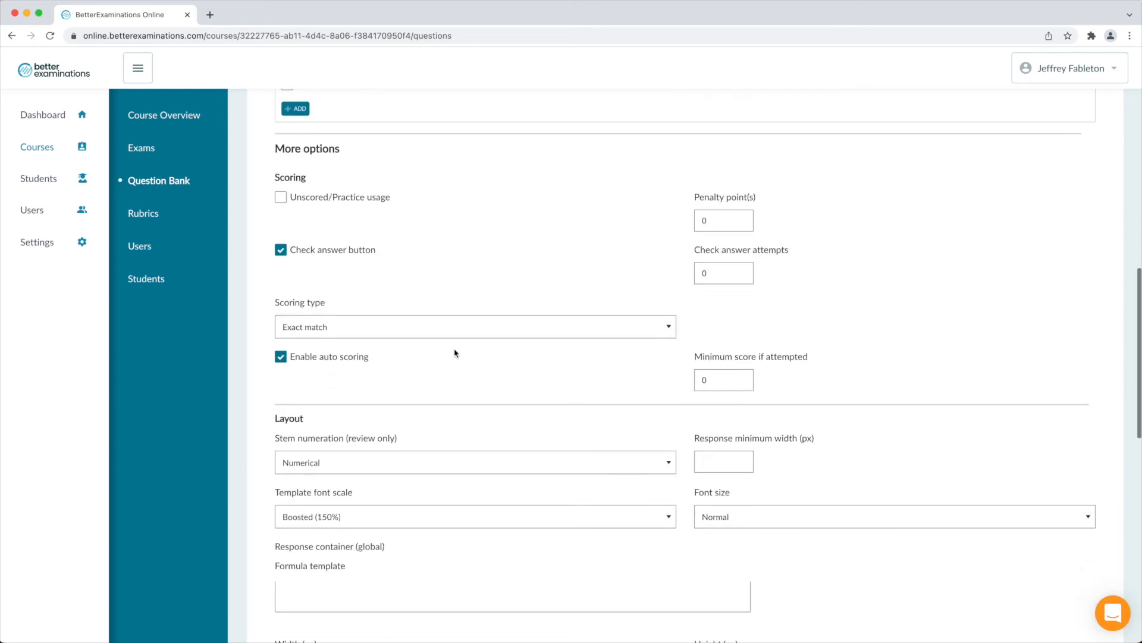
pyautogui.click(400, 327)
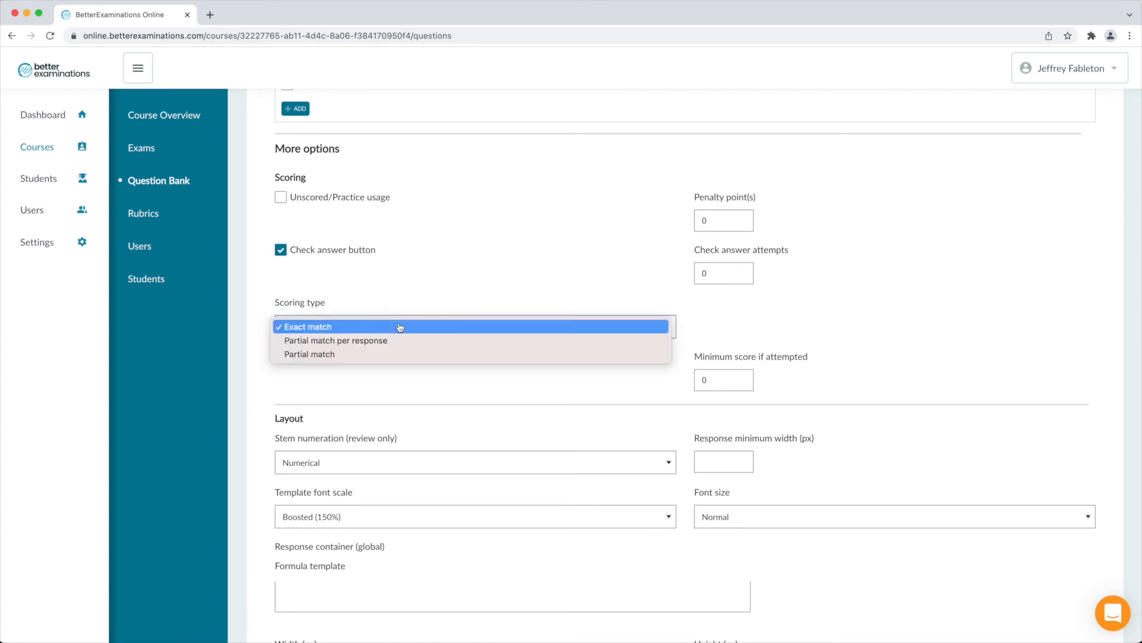
pyautogui.click(400, 327)
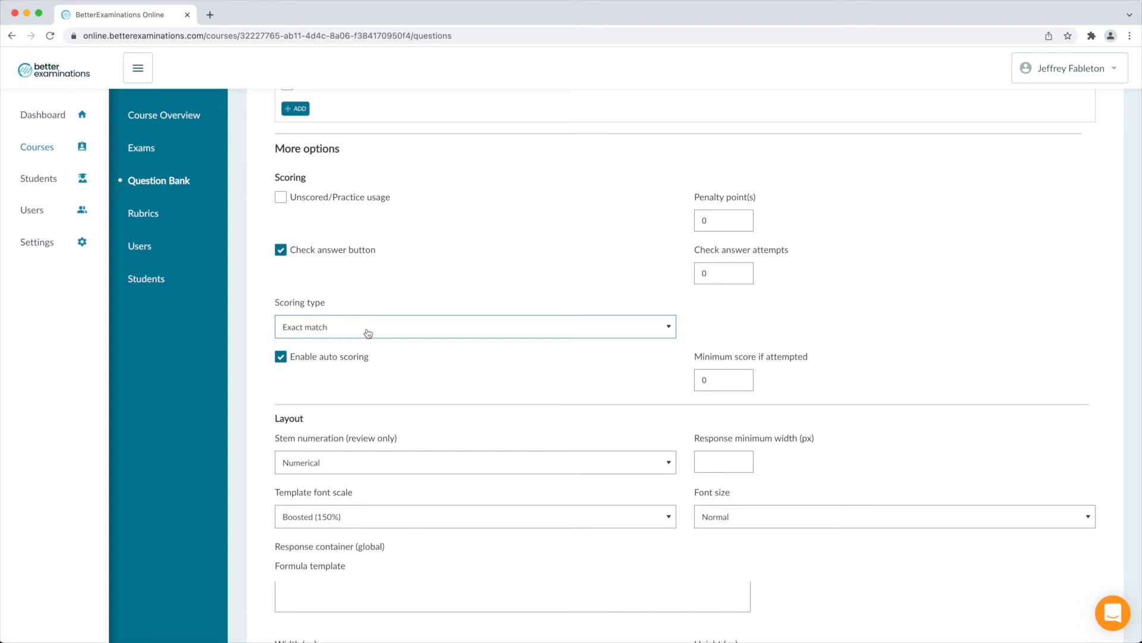
pyautogui.click(317, 360)
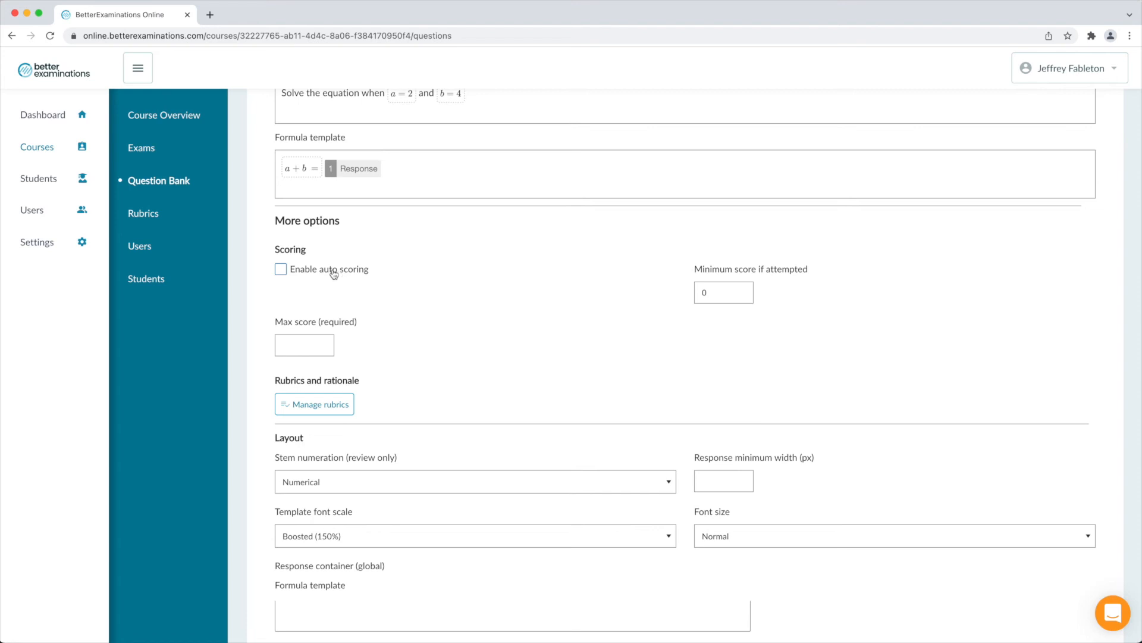
pyautogui.click(333, 273)
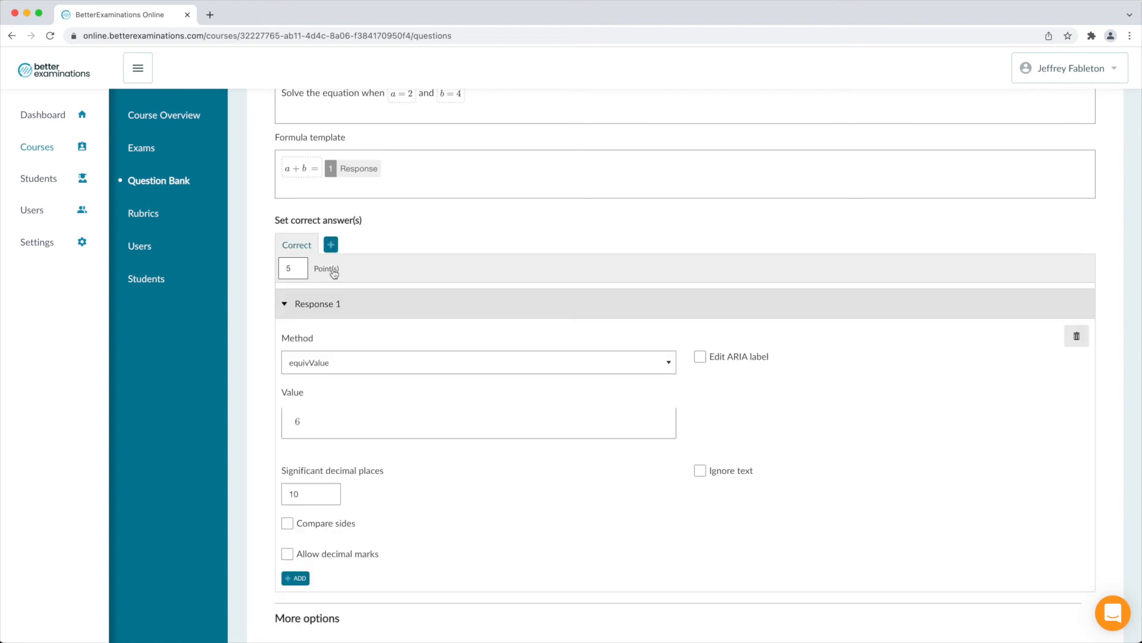
# Step: Look through the stem numeration options and the response minimum width field in the layout settings
pyautogui.scroll(-4, 451, 410)
pyautogui.scroll(-2, 450, 410)
pyautogui.scroll(-2, 395, 351)
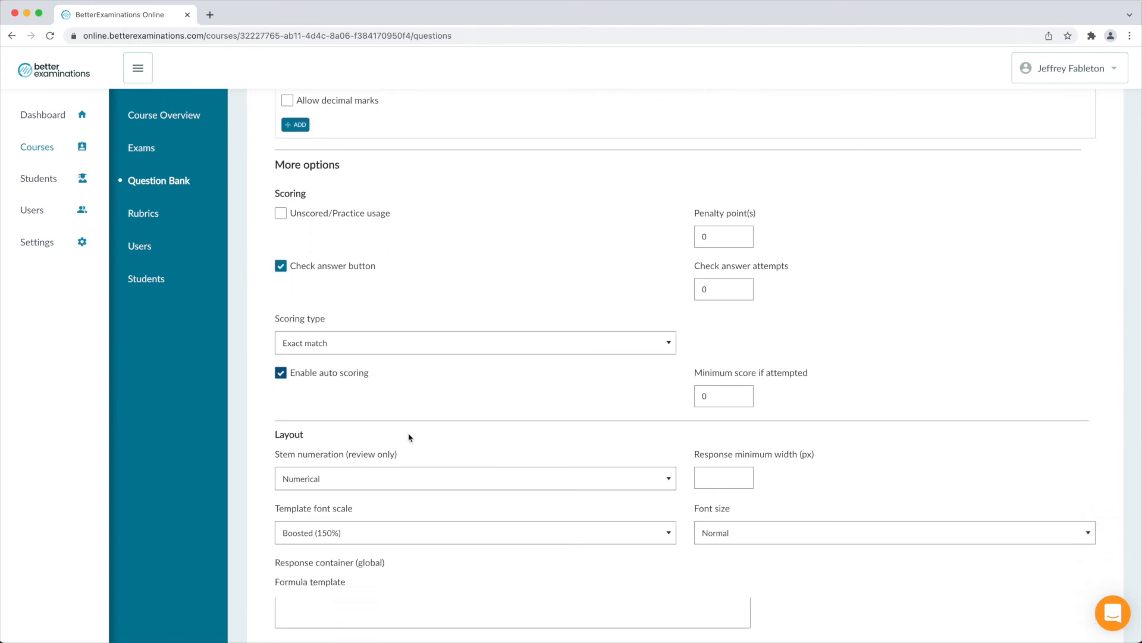
pyautogui.scroll(-2, 397, 421)
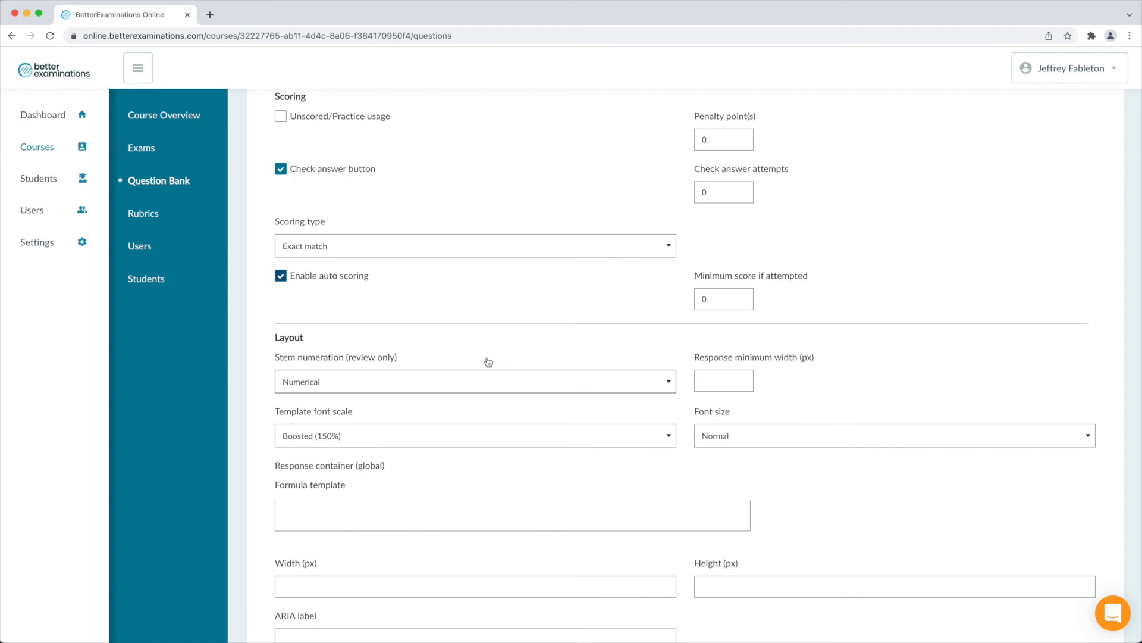
pyautogui.click(408, 378)
pyautogui.click(408, 375)
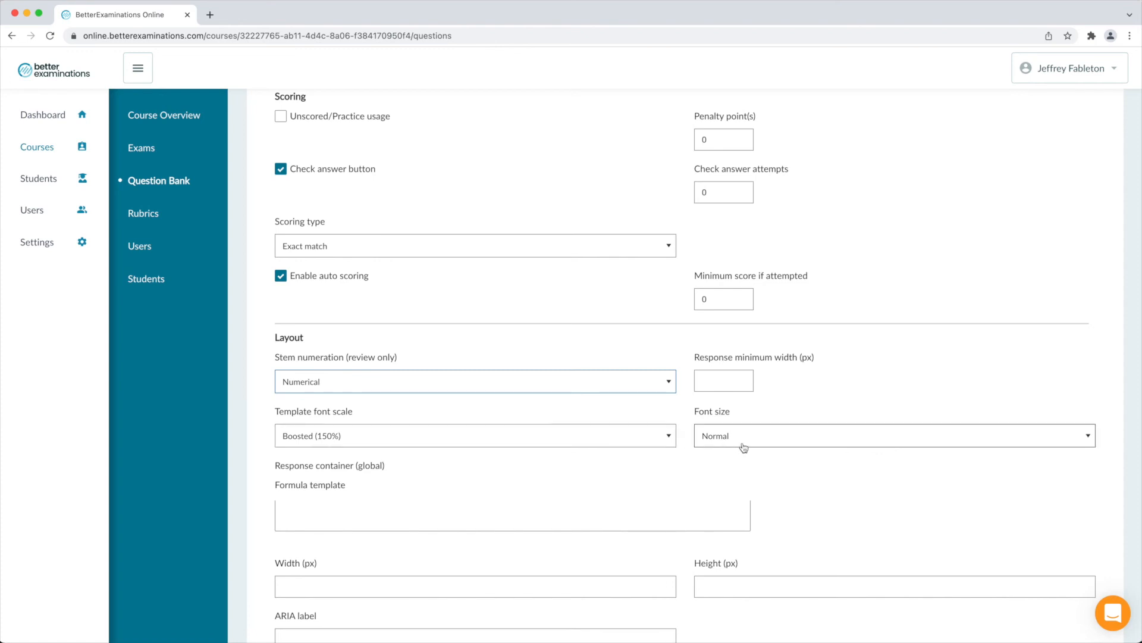
pyautogui.click(731, 383)
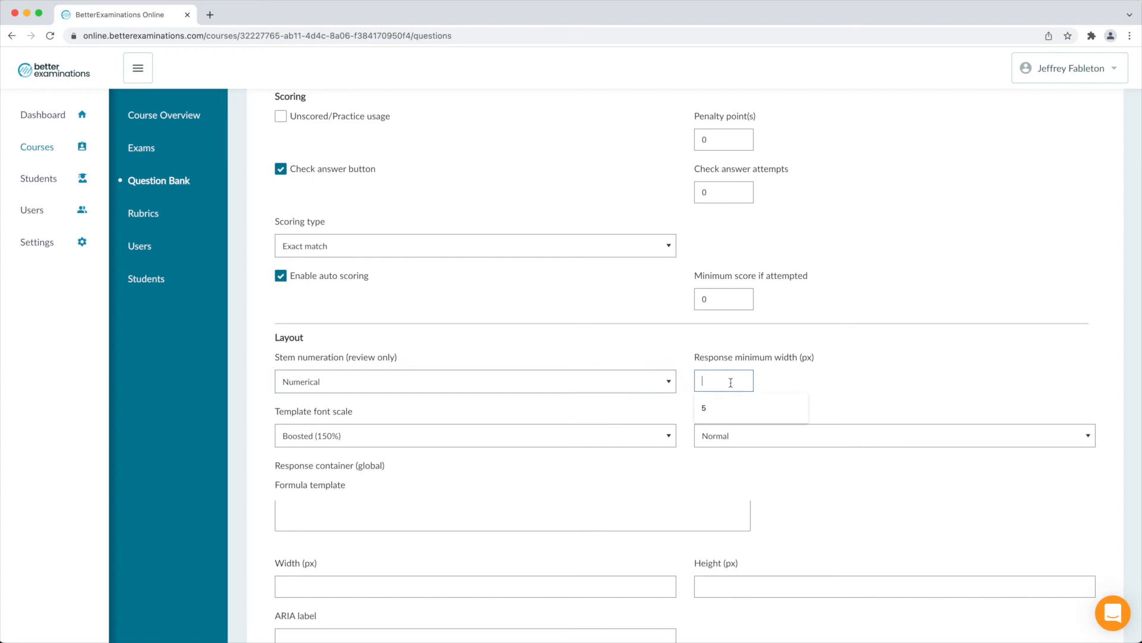
pyautogui.click(675, 363)
# Step: Examine the global and individual response container settings and the response in the formula template they relate to
pyautogui.scroll(-3, 369, 395)
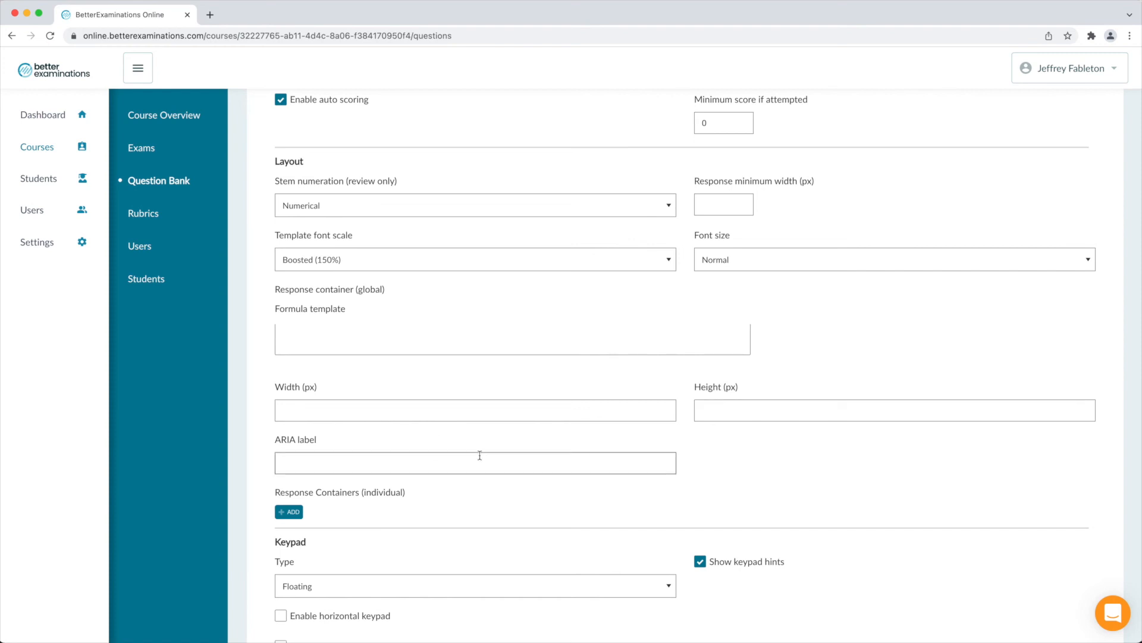
pyautogui.scroll(-3, 417, 386)
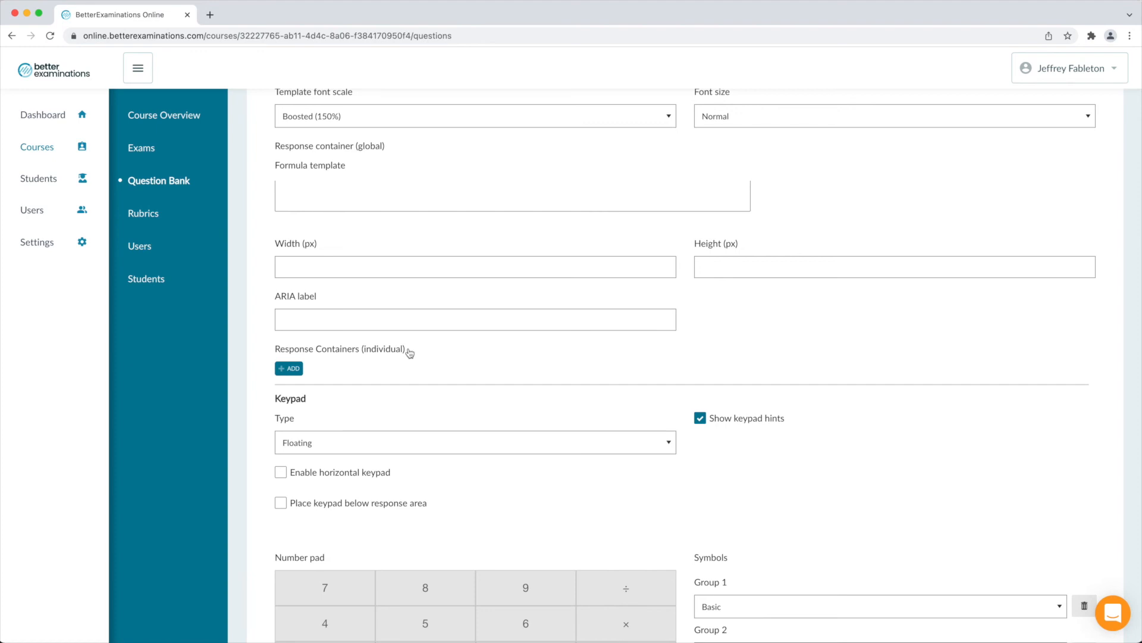
pyautogui.scroll(-1, 475, 378)
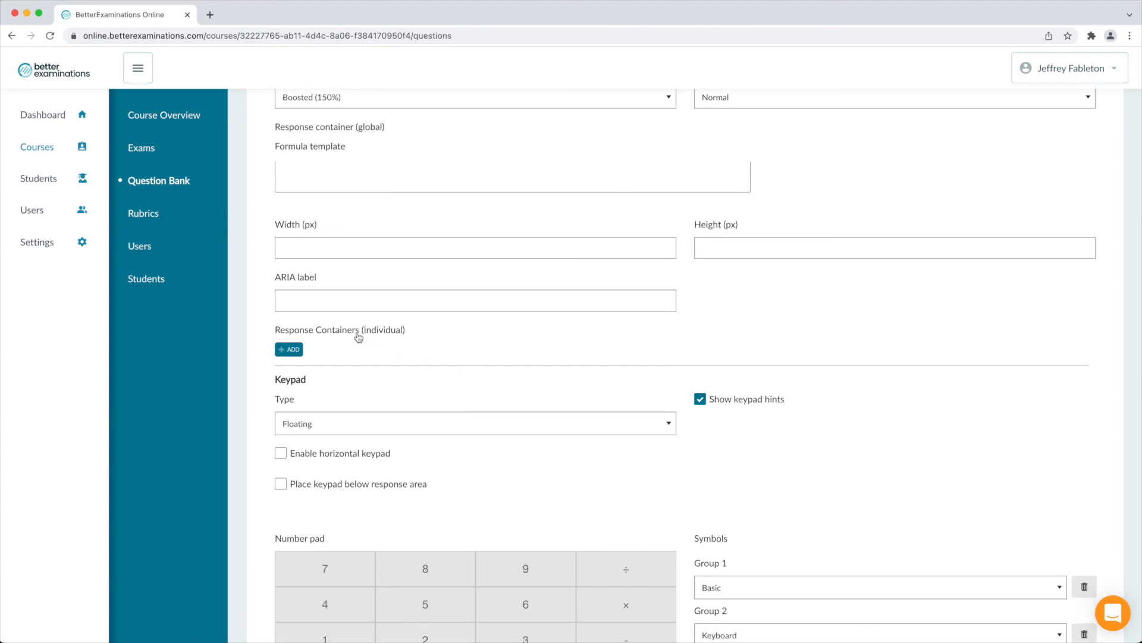
pyautogui.scroll(13, 359, 337)
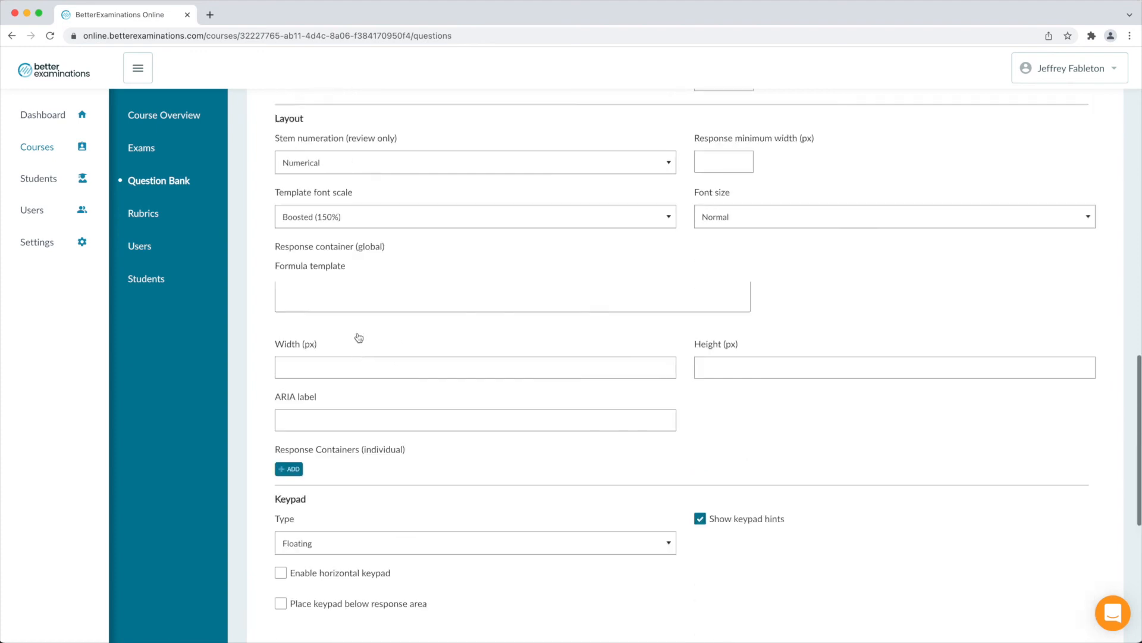
pyautogui.scroll(4, 358, 337)
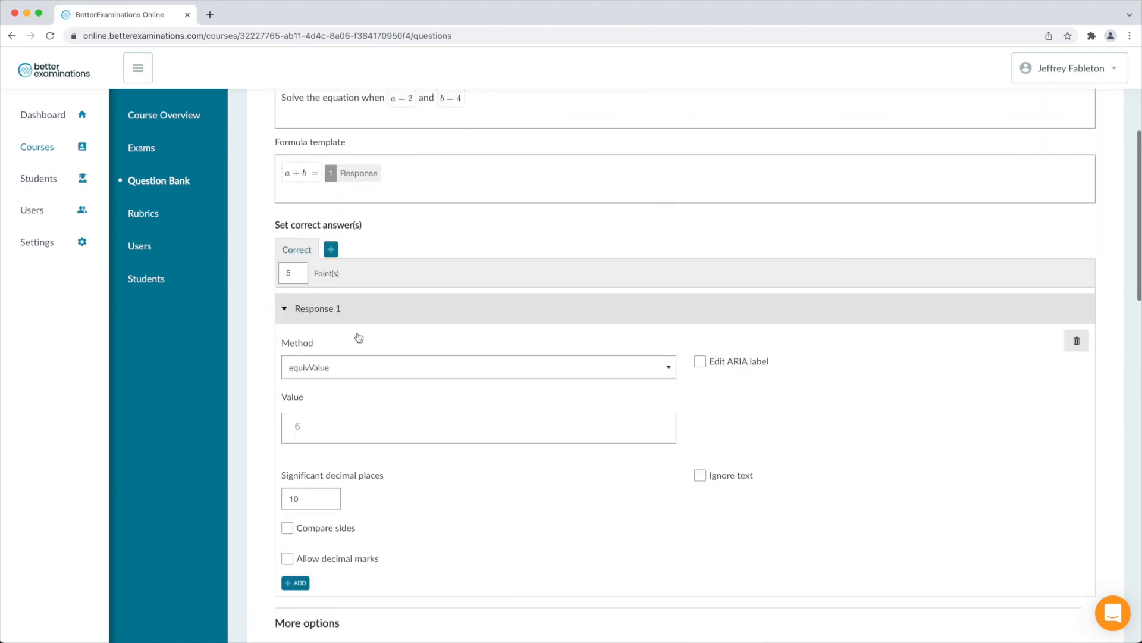
pyautogui.click(357, 253)
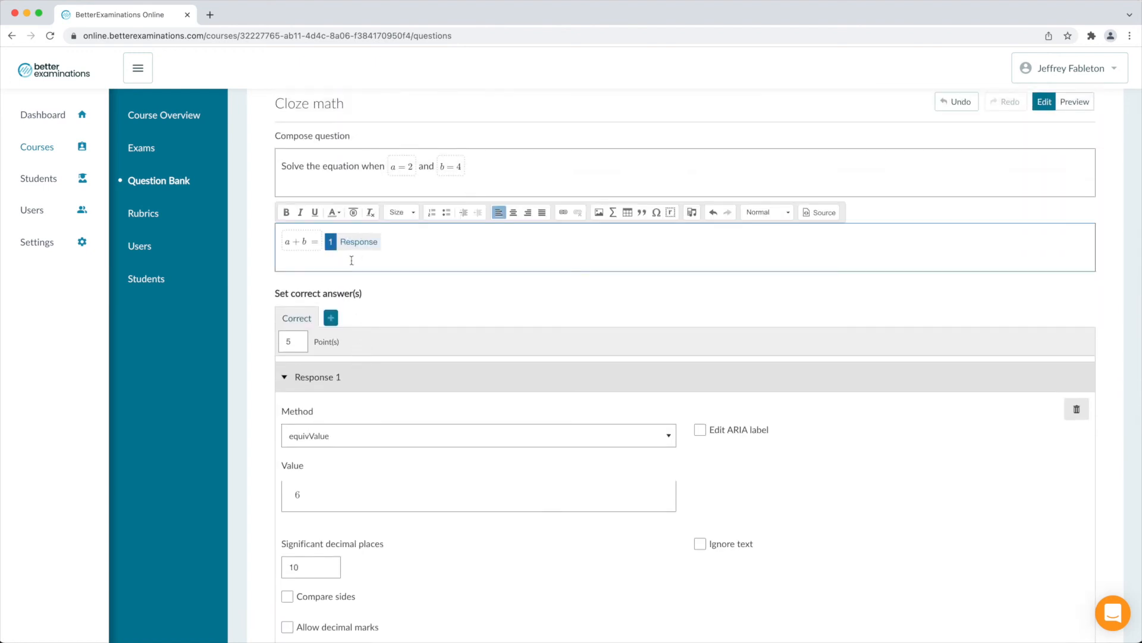
pyautogui.scroll(-14, 329, 342)
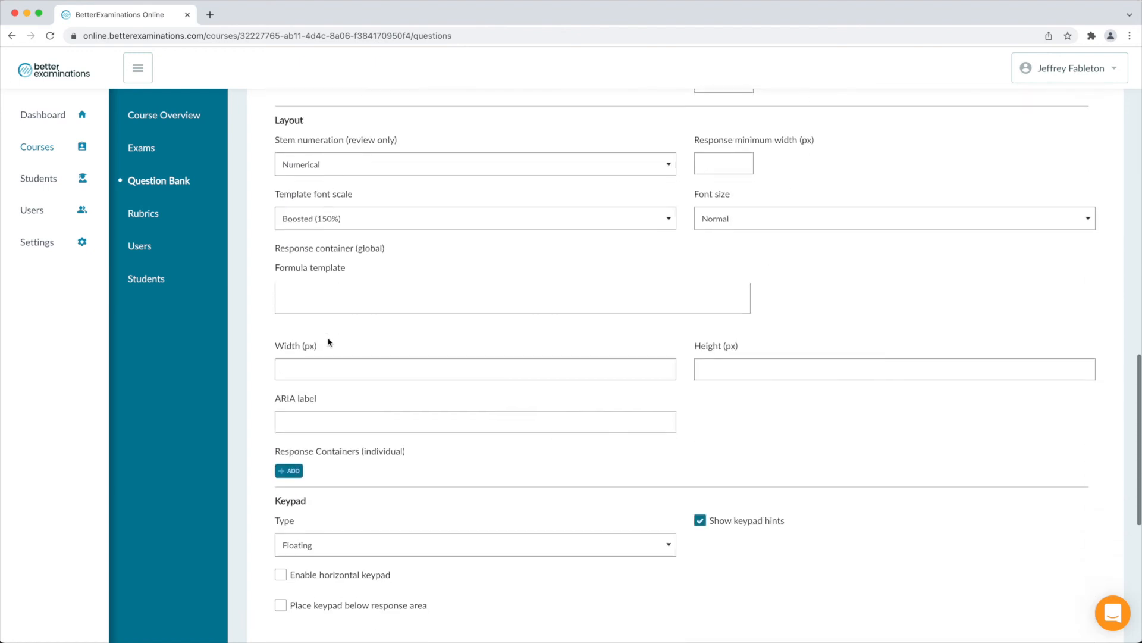
pyautogui.scroll(-2, 329, 342)
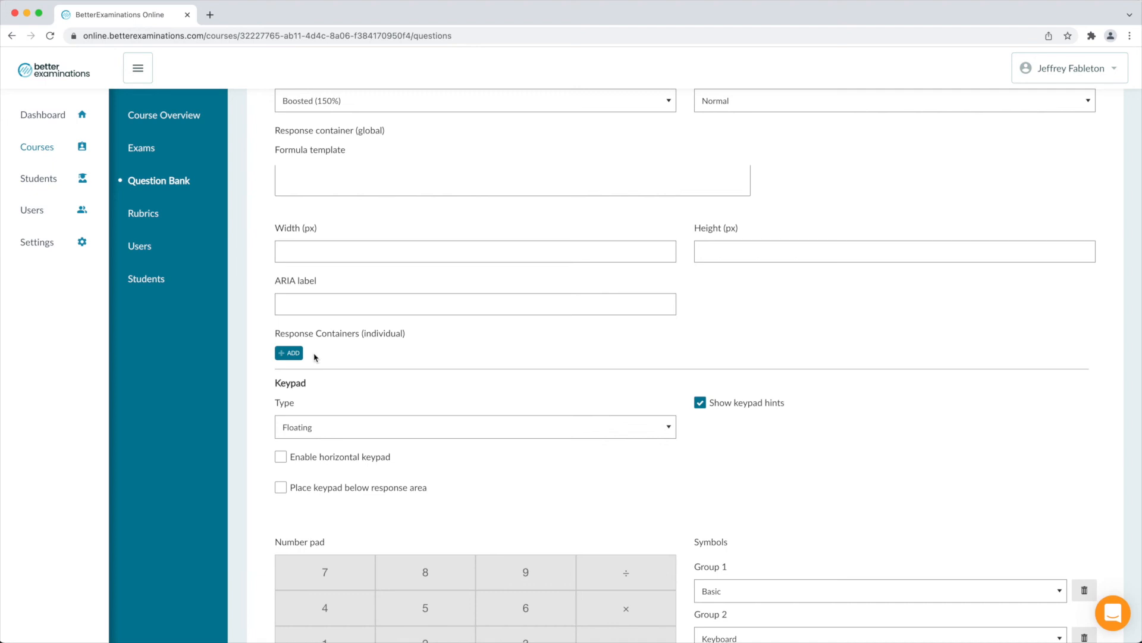
# Step: Review the available keypad types and keep Floating
pyautogui.scroll(-2, 395, 359)
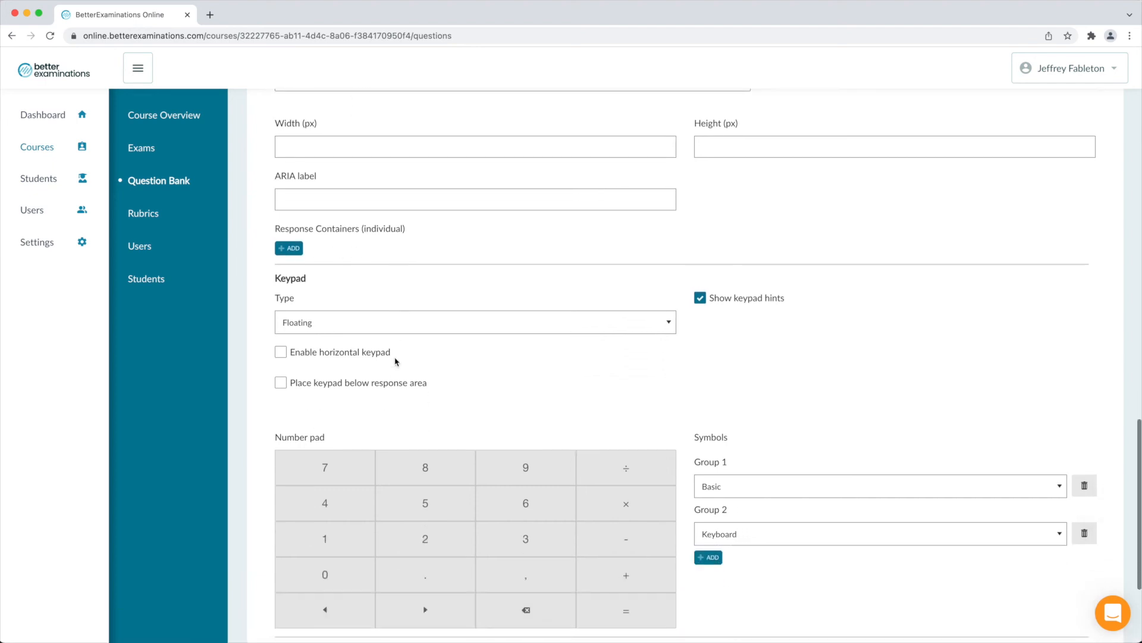
pyautogui.scroll(-1, 331, 272)
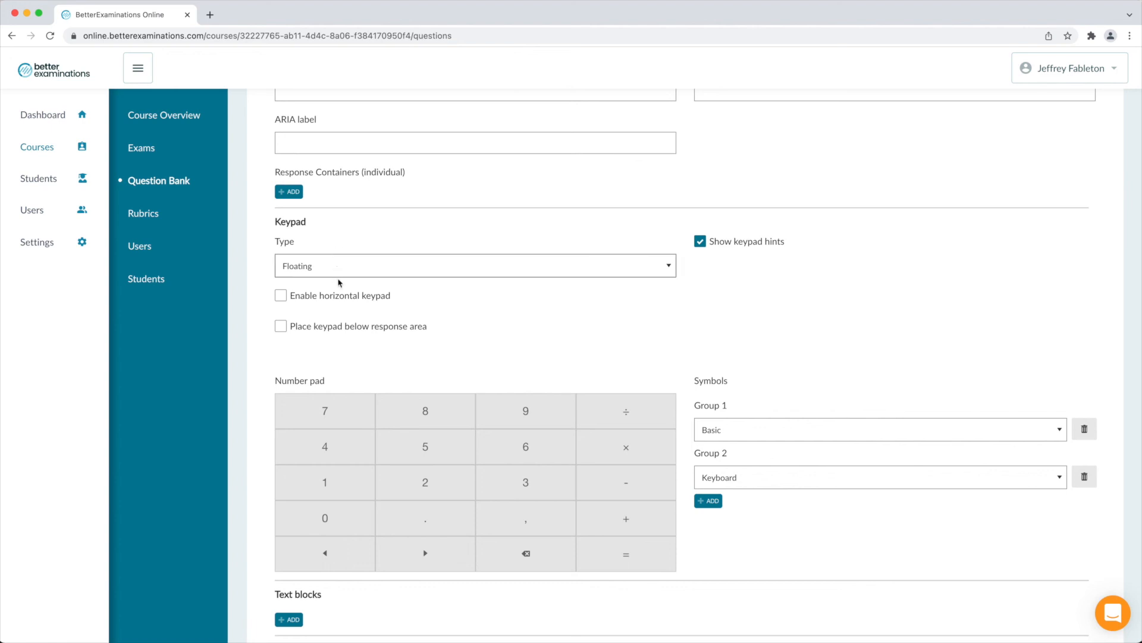
pyautogui.click(376, 266)
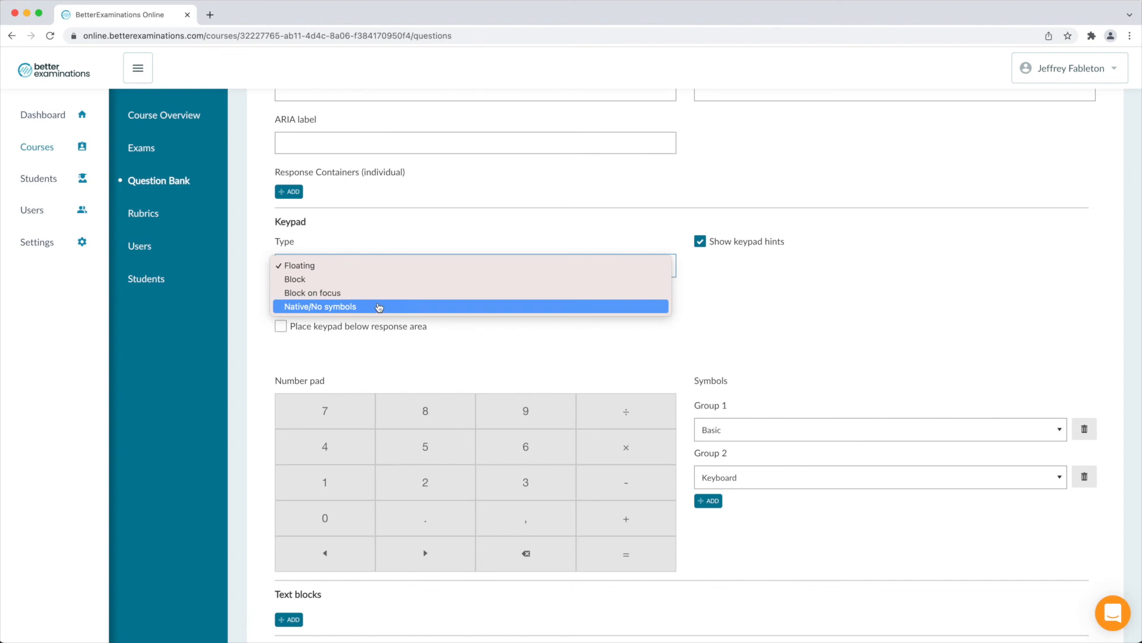
pyautogui.click(357, 265)
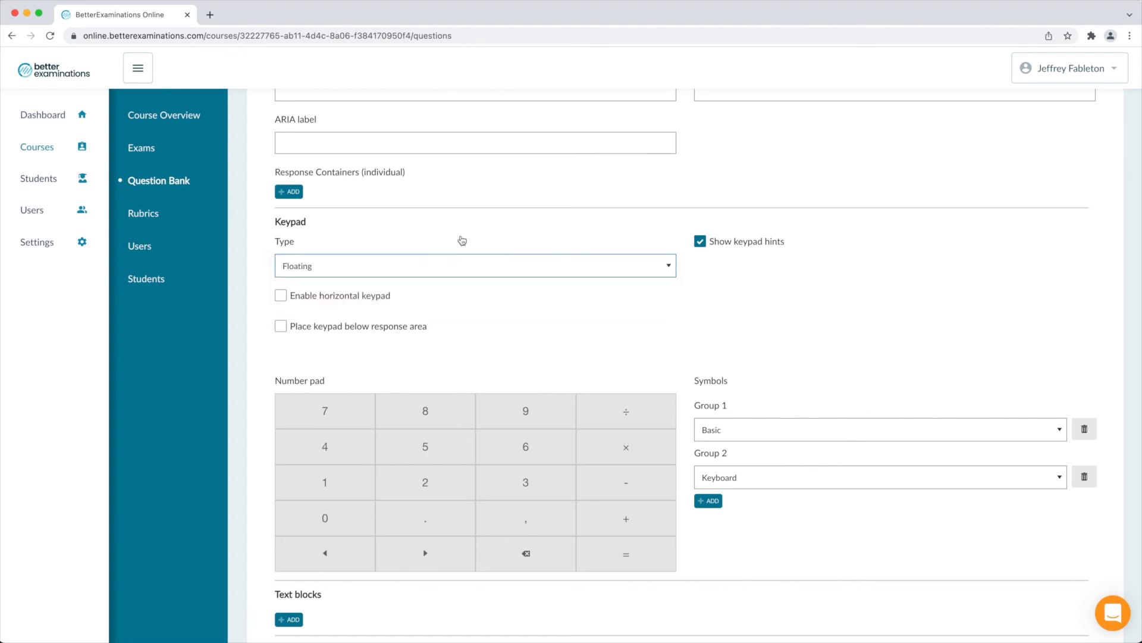
# Step: Preview the question, open the floating keypad at the response box, and return to editing
pyautogui.scroll(5, 463, 241)
pyautogui.scroll(15, 462, 240)
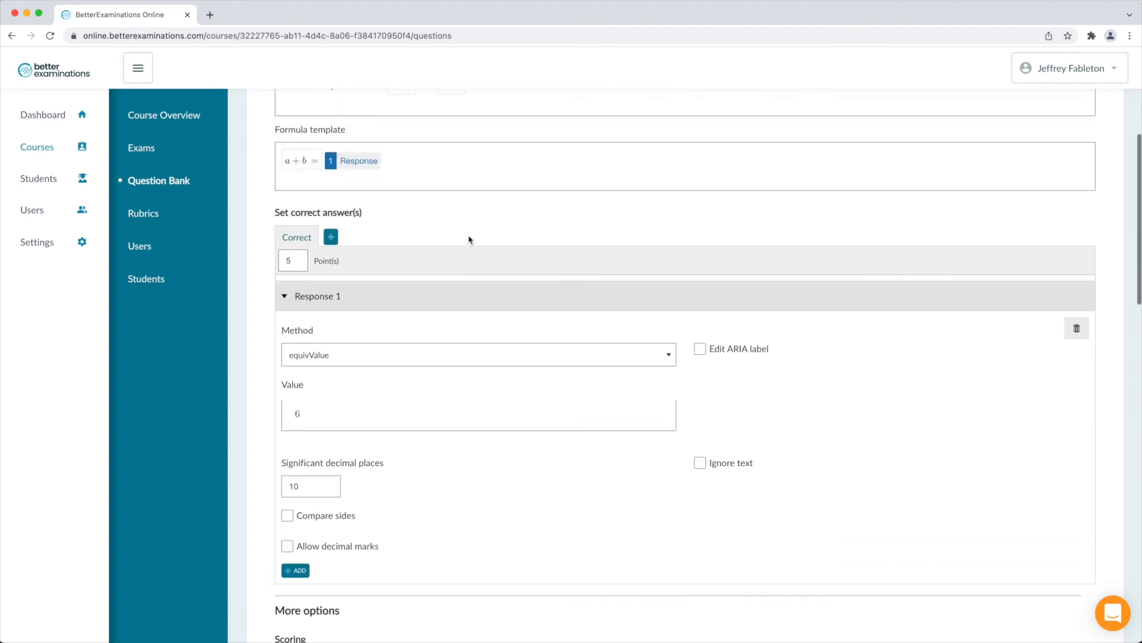
pyautogui.scroll(5, 1138, 238)
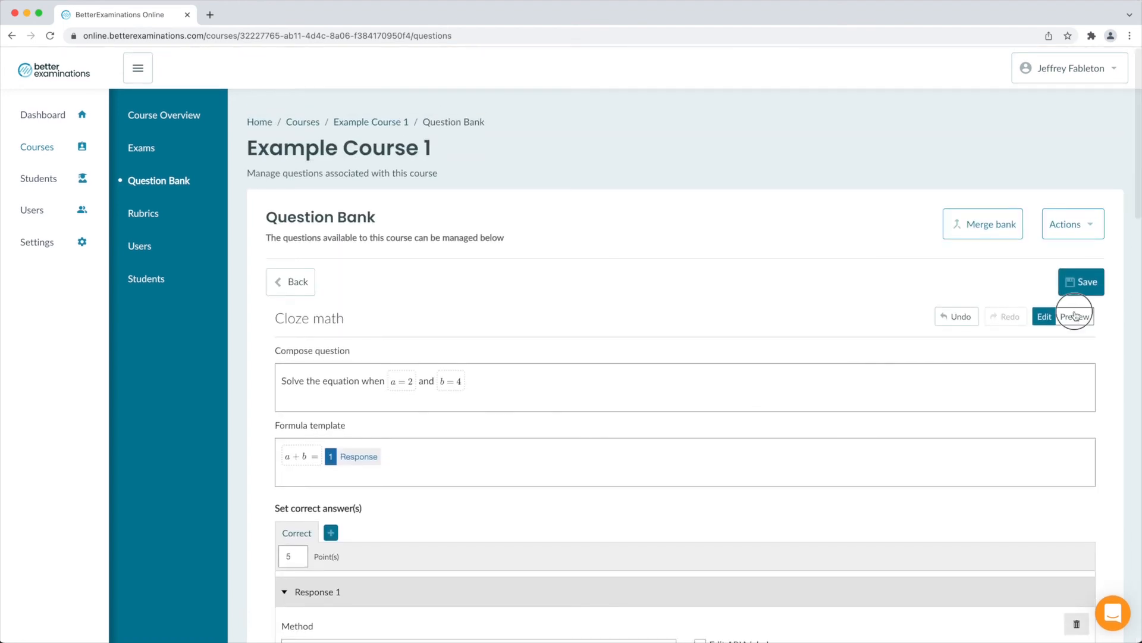
pyautogui.click(1076, 316)
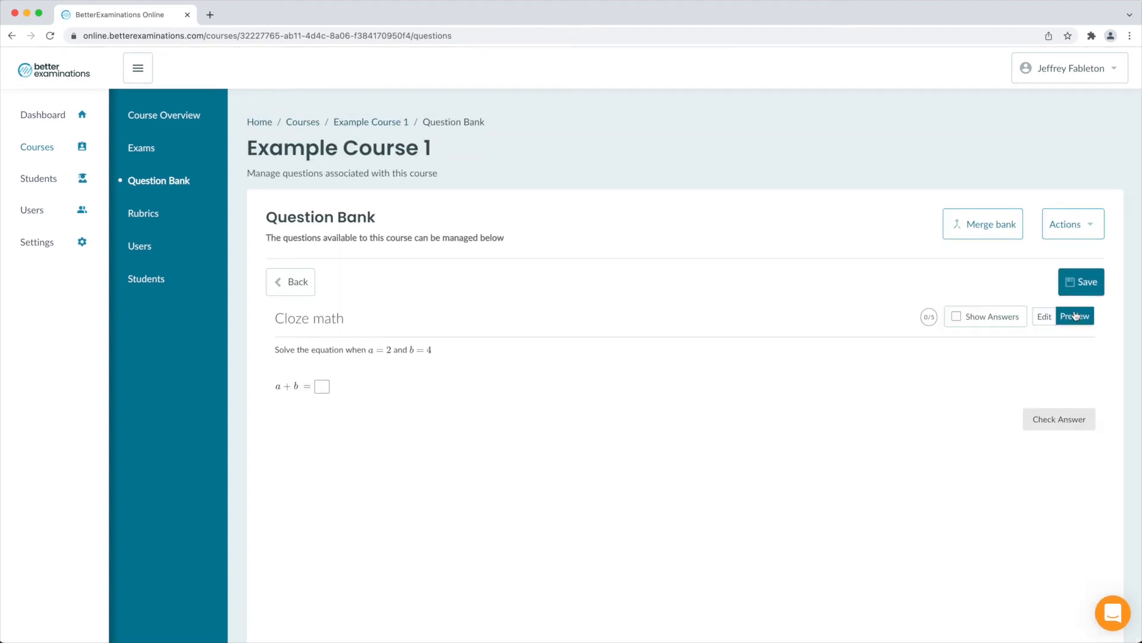
pyautogui.click(321, 387)
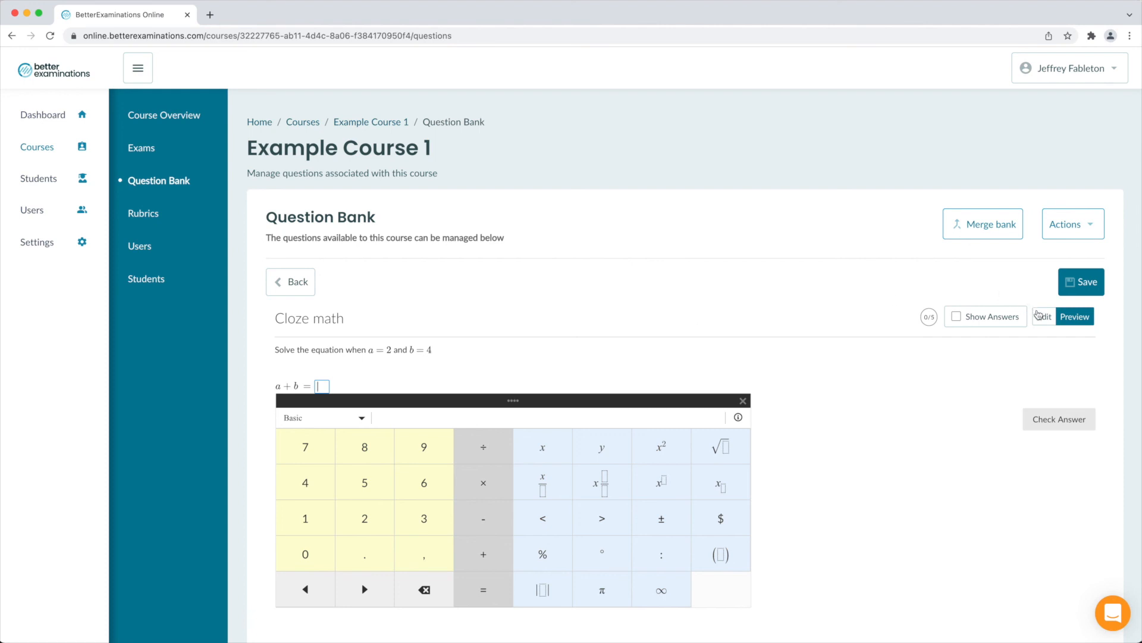
pyautogui.click(1044, 317)
# Step: Set the question's keypad type to Block
pyautogui.scroll(-7, 662, 424)
pyautogui.scroll(-10, 661, 424)
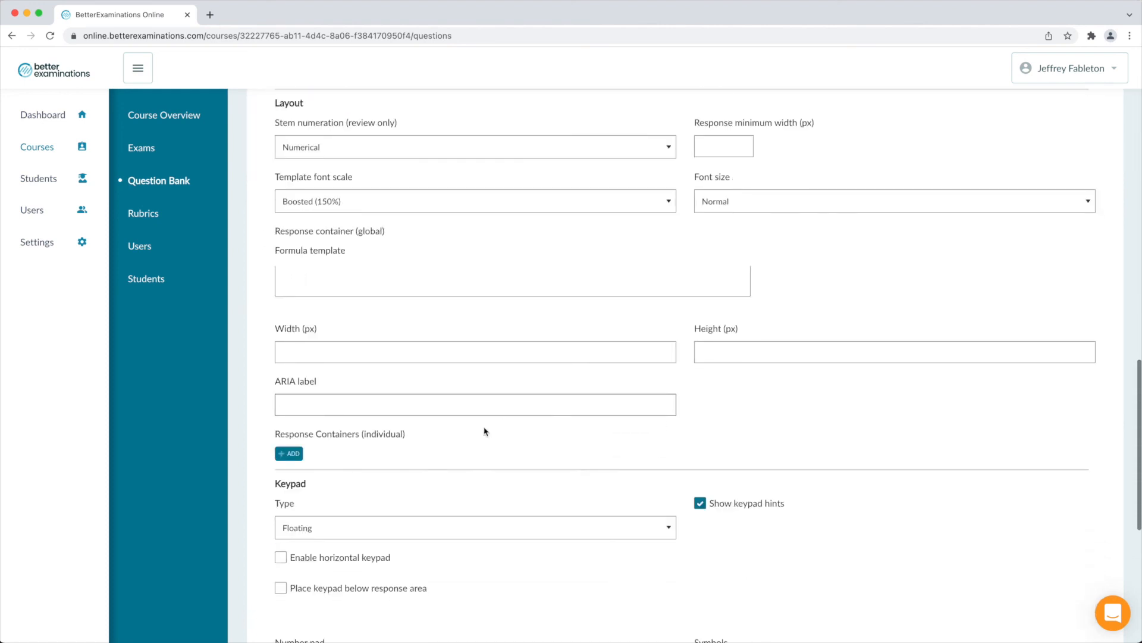
pyautogui.click(408, 528)
pyautogui.click(594, 535)
# Step: Preview the question with the block keypad, select the response box, and return to editing
pyautogui.scroll(15, 681, 511)
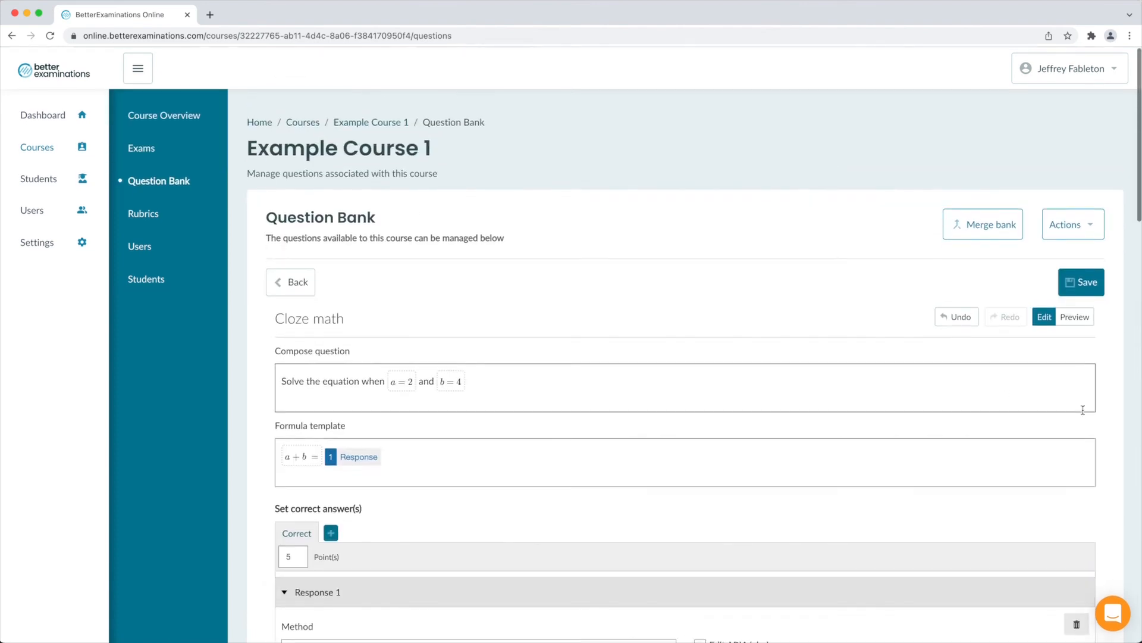
pyautogui.click(1075, 316)
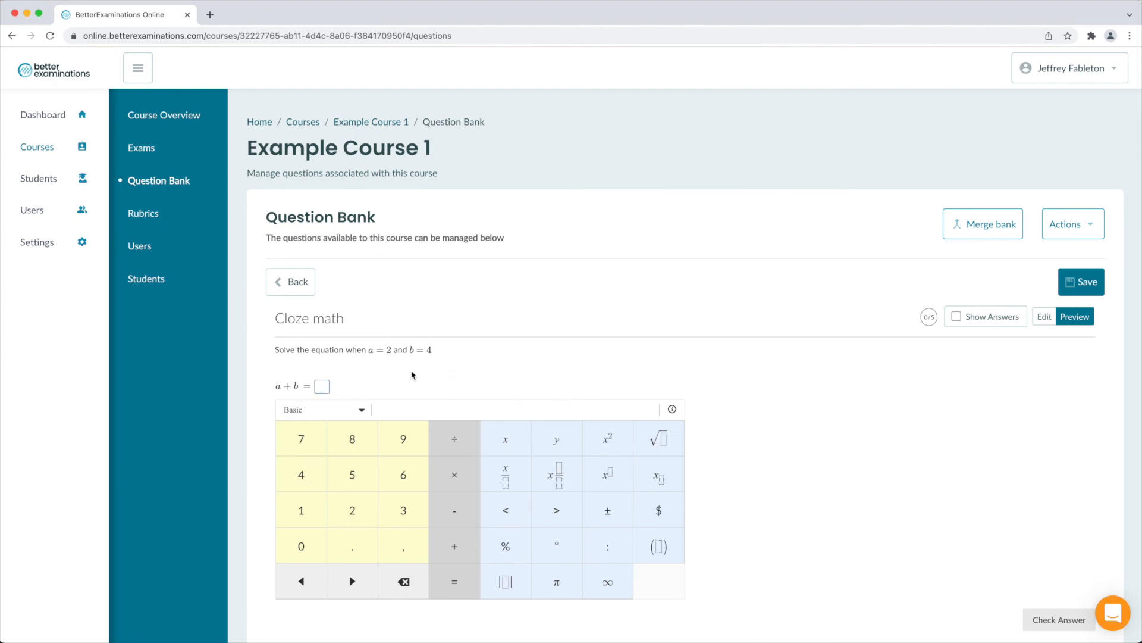
pyautogui.click(322, 385)
pyautogui.click(1044, 316)
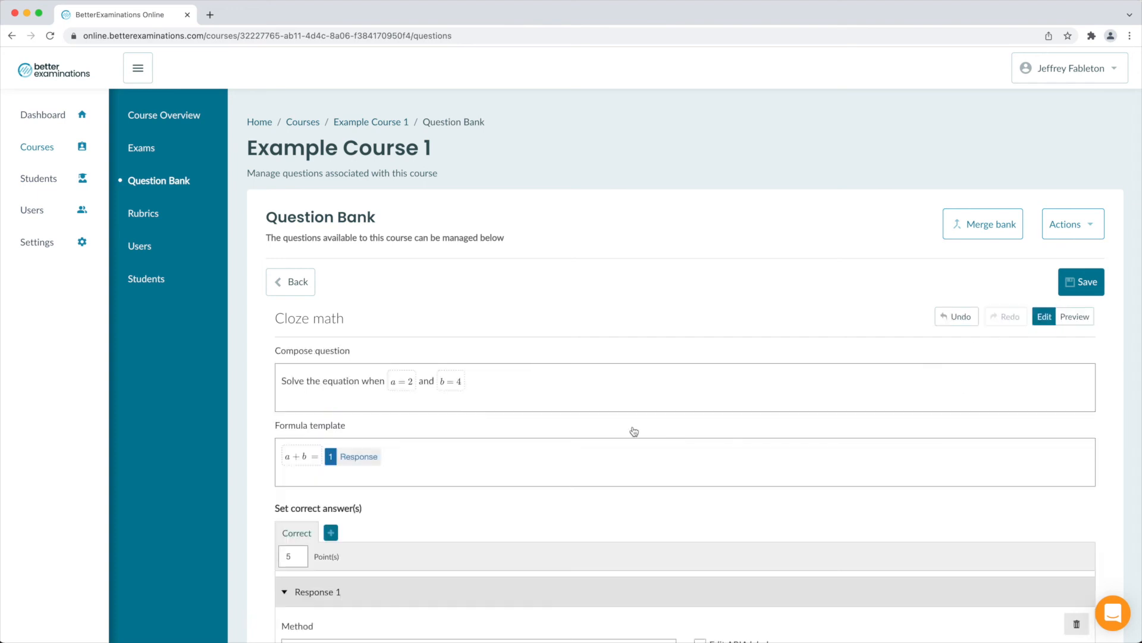
# Step: Review the symbol group choices for the keypad's Group 2, keeping Keyboard, and look over the extras fields
pyautogui.scroll(-7, 634, 431)
pyautogui.scroll(-13, 634, 431)
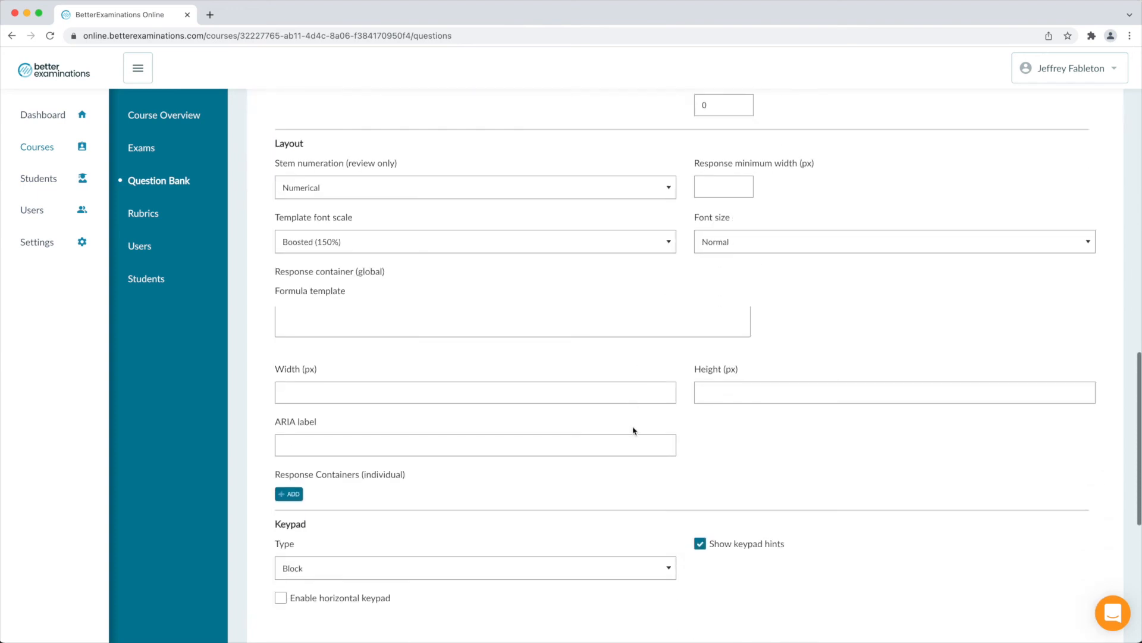
pyautogui.scroll(-4, 634, 431)
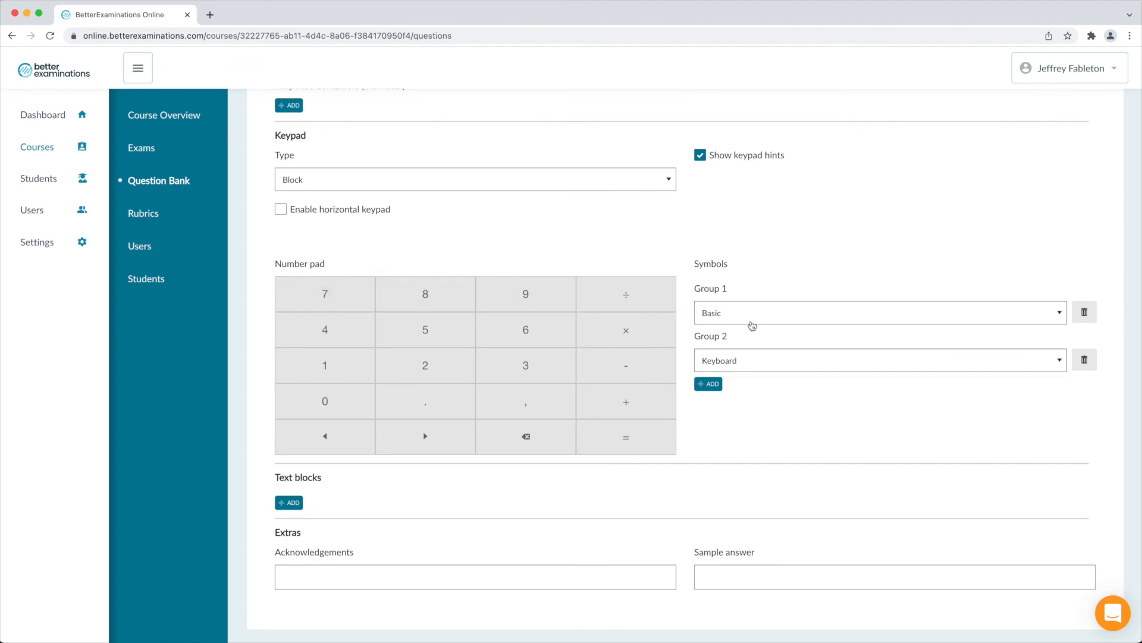
pyautogui.click(772, 366)
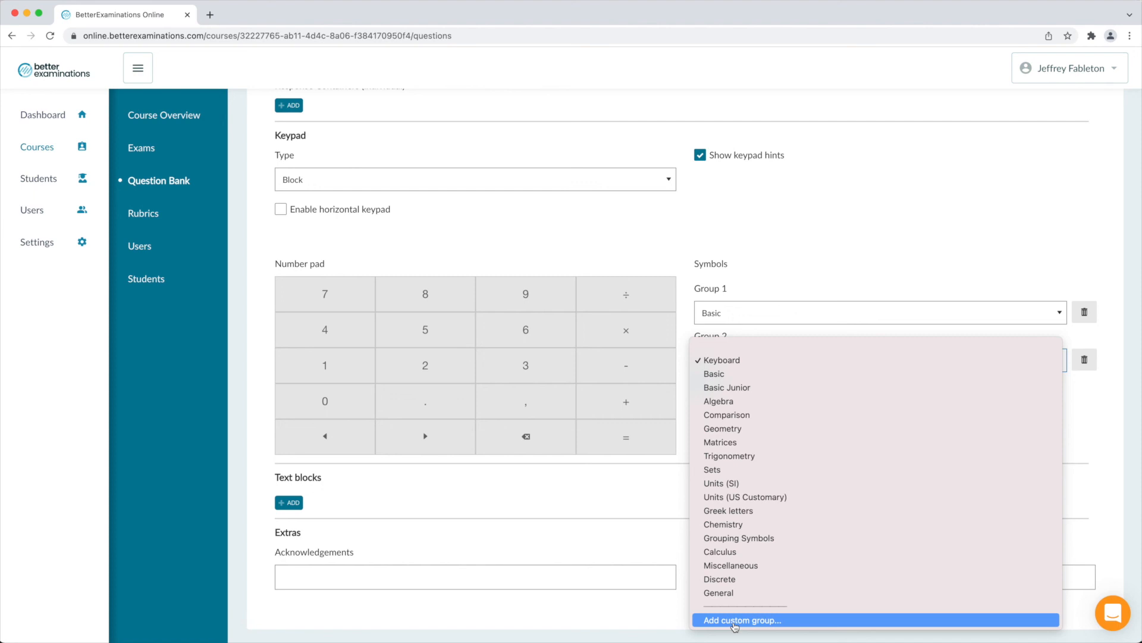
pyautogui.click(449, 498)
pyautogui.scroll(-1, 459, 601)
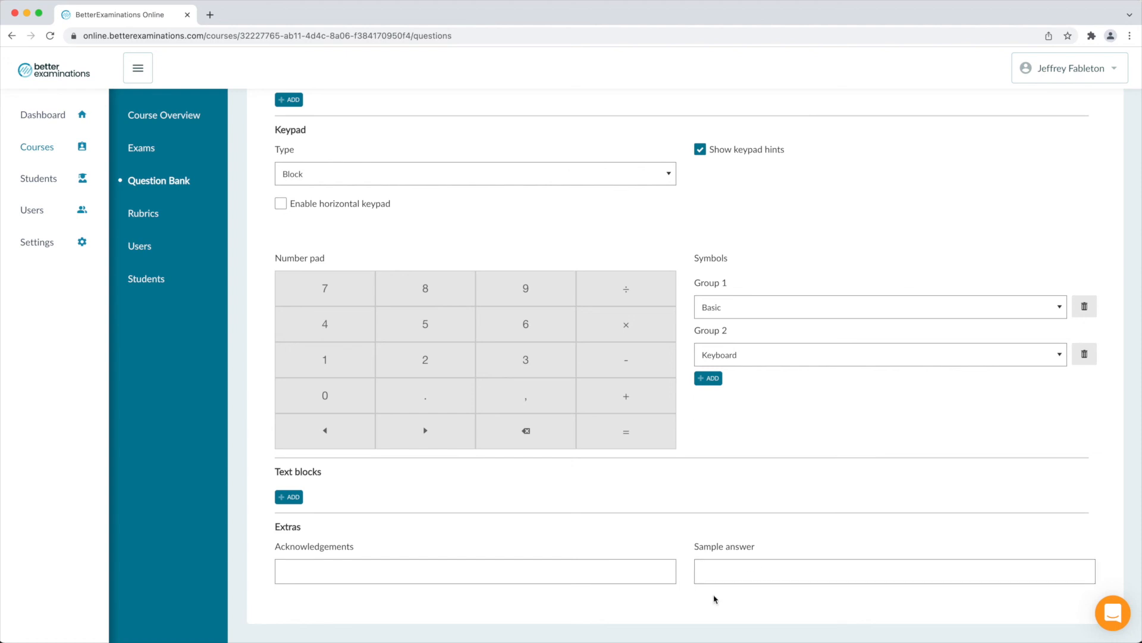
# Step: Save the Cloze math question to the course's question bank
pyautogui.scroll(15, 836, 562)
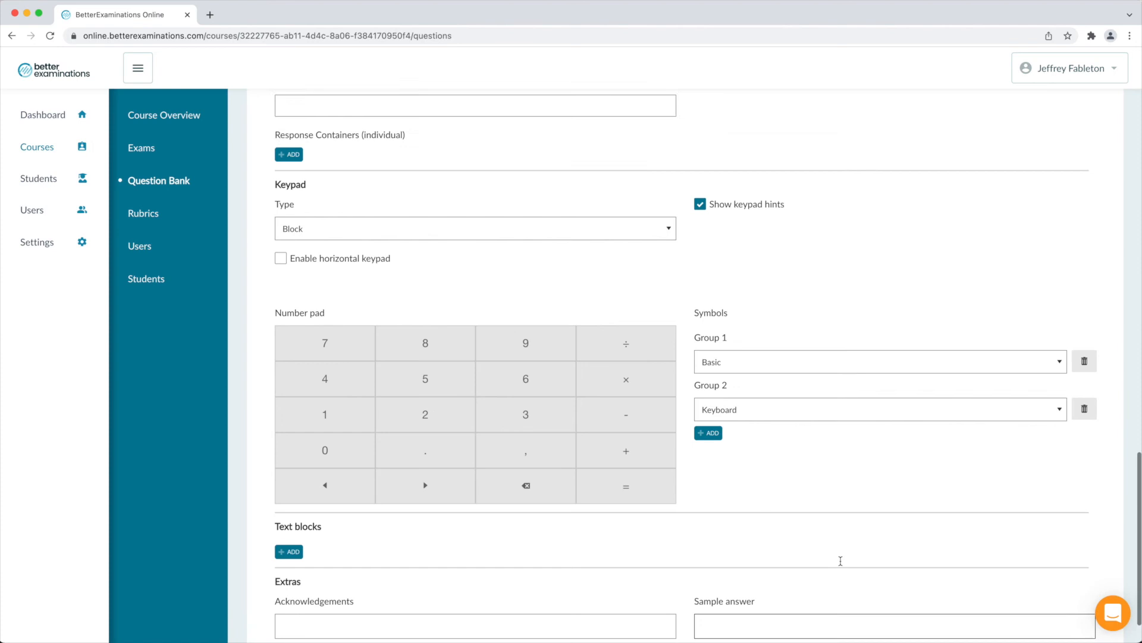
pyautogui.scroll(7, 840, 565)
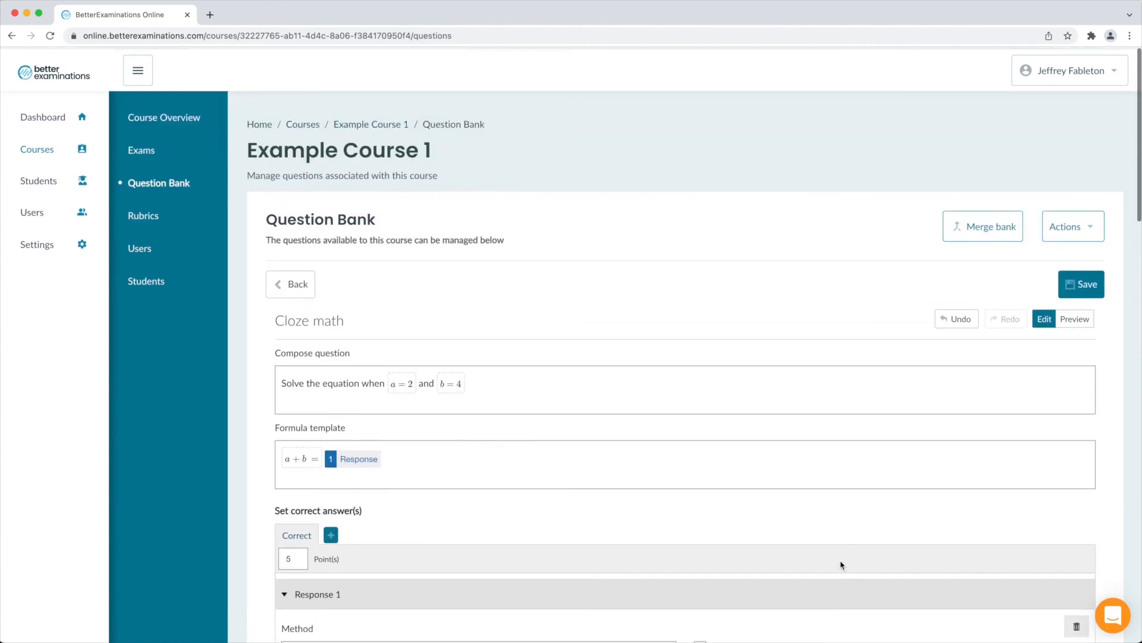
pyautogui.click(1083, 285)
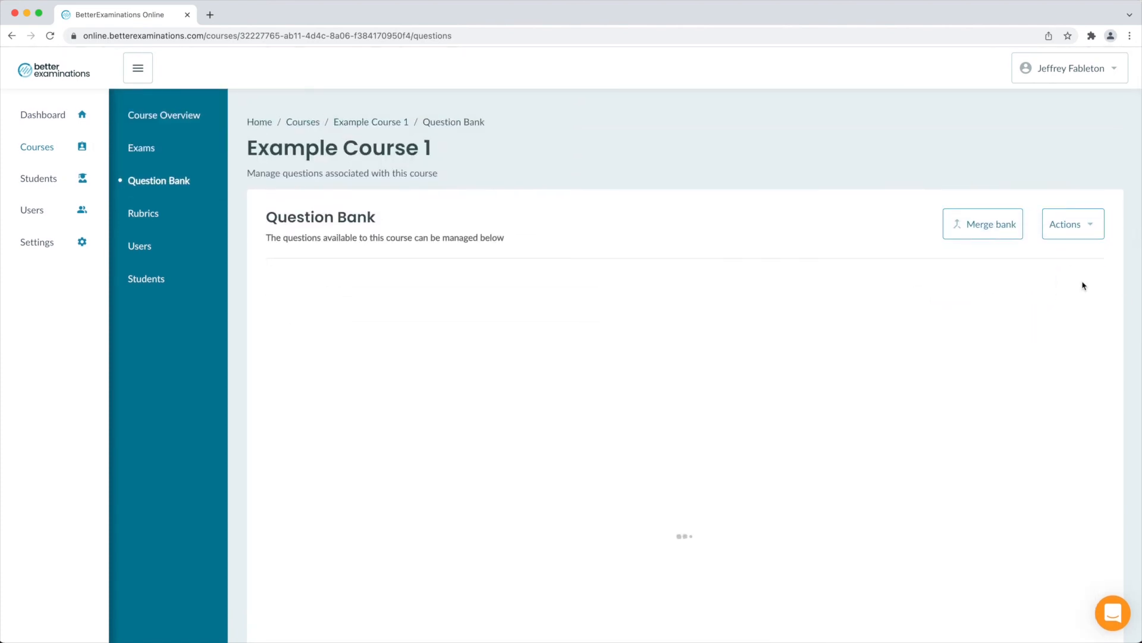